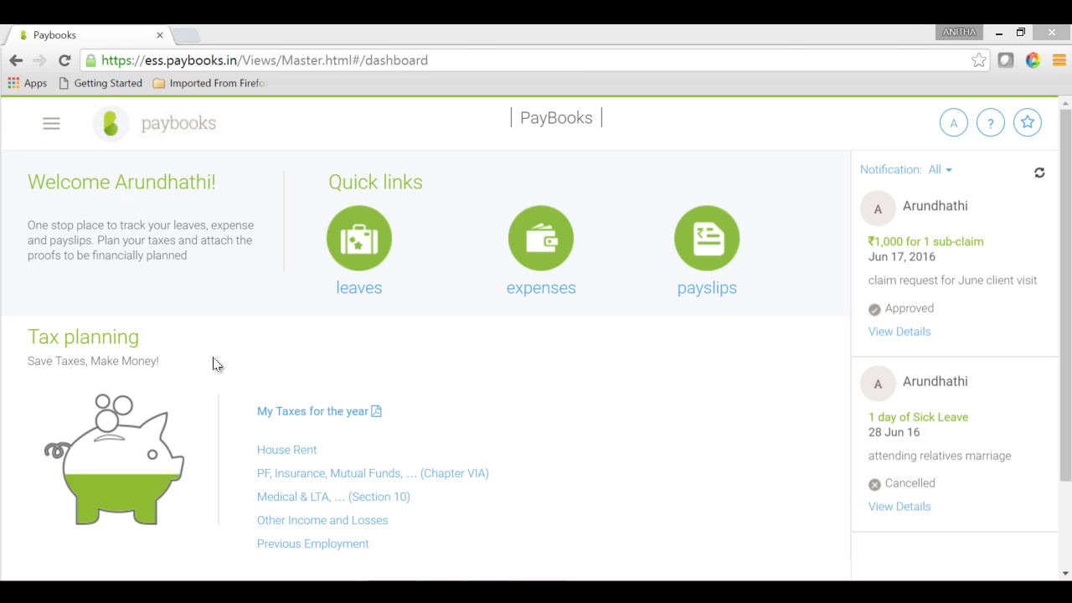
- Open the House Rent declaration and check the 10000 planned rent for December-2016 and April-2016
{"action": "scroll", "coordinate": [213, 364], "scroll_direction": "down", "scroll_amount": 1}
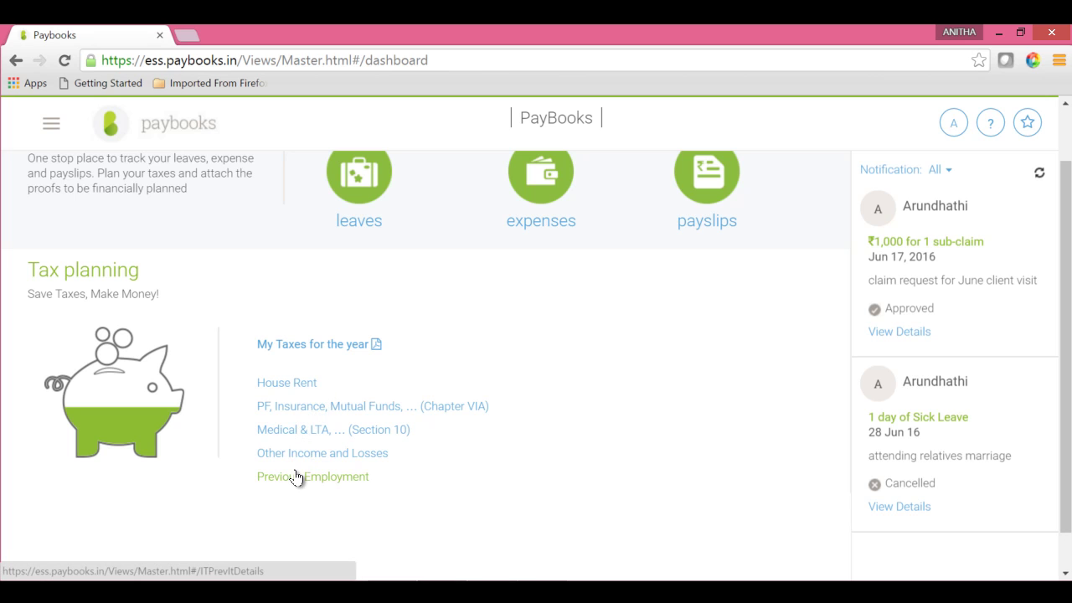
{"action": "left_click", "coordinate": [298, 382]}
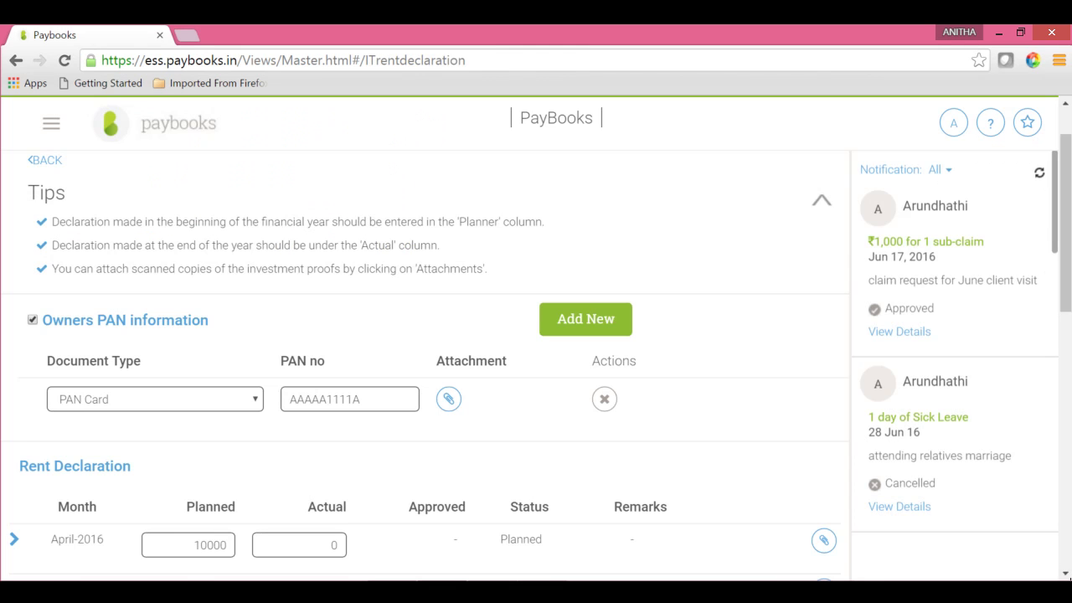
{"action": "left_click", "coordinate": [1066, 574]}
{"action": "left_click_drag", "start_coordinate": [1066, 574], "coordinate": [1066, 574]}
{"action": "double_click", "coordinate": [166, 539]}
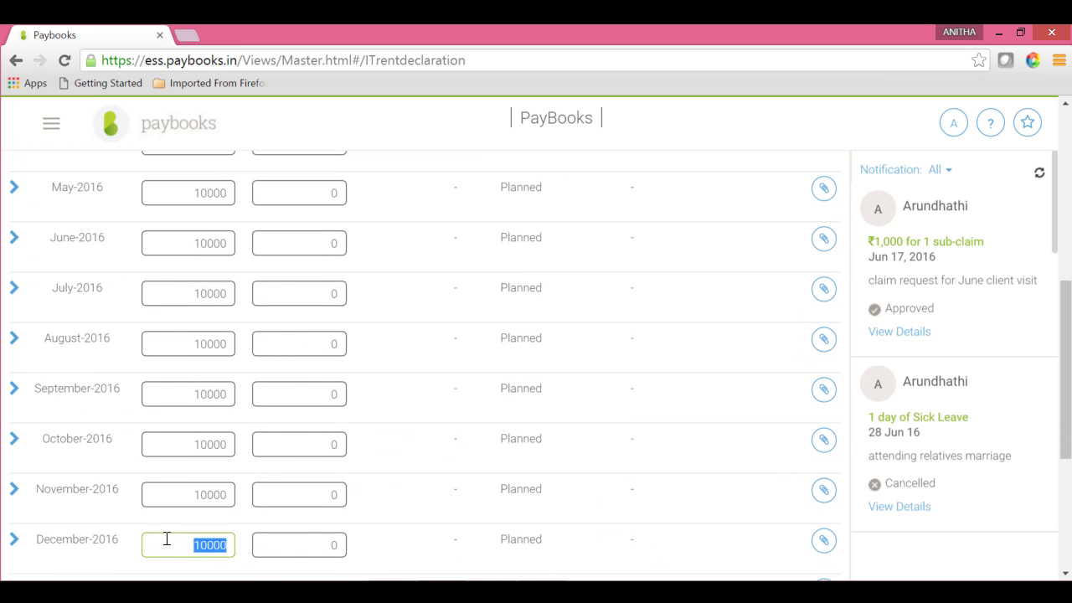
{"action": "scroll", "coordinate": [192, 306], "scroll_direction": "up", "scroll_amount": 3}
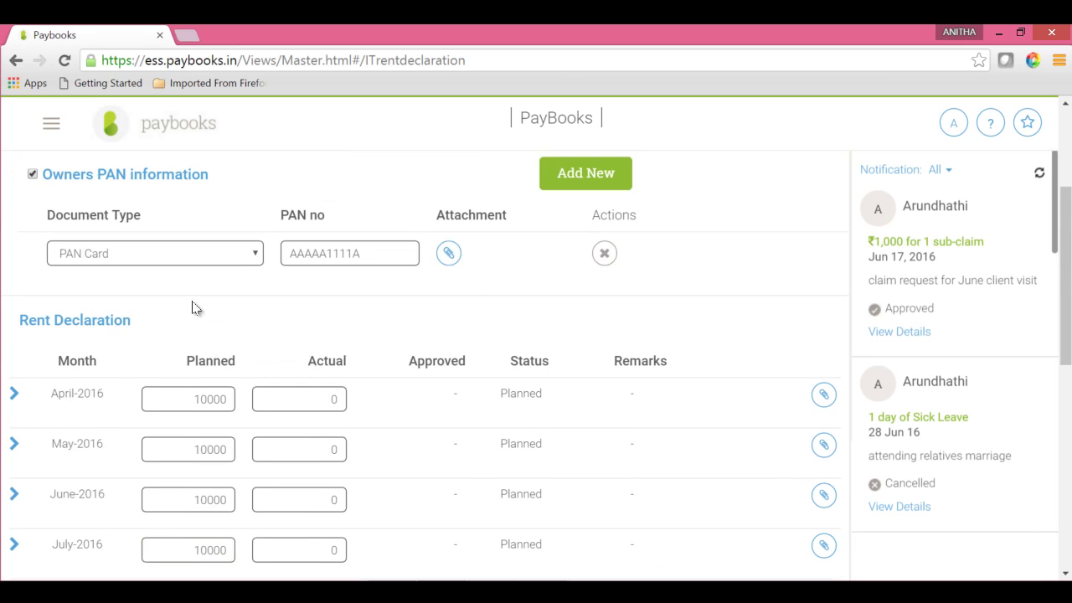
{"action": "double_click", "coordinate": [163, 387]}
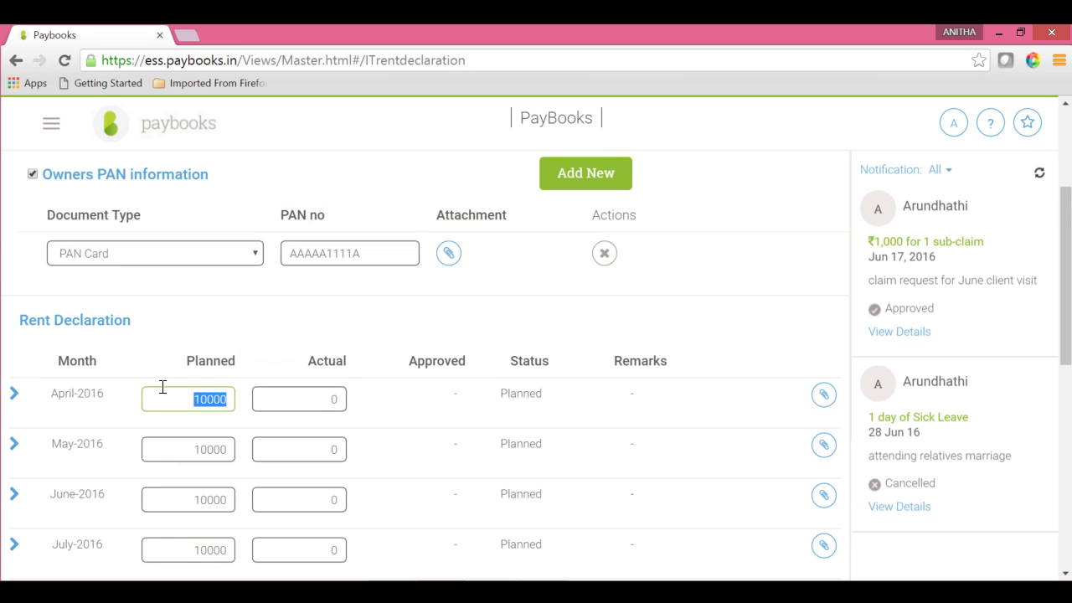
- Confirm the owner's document type stays PAN Card and review the rent table's Planned column headings
{"action": "left_click", "coordinate": [164, 253]}
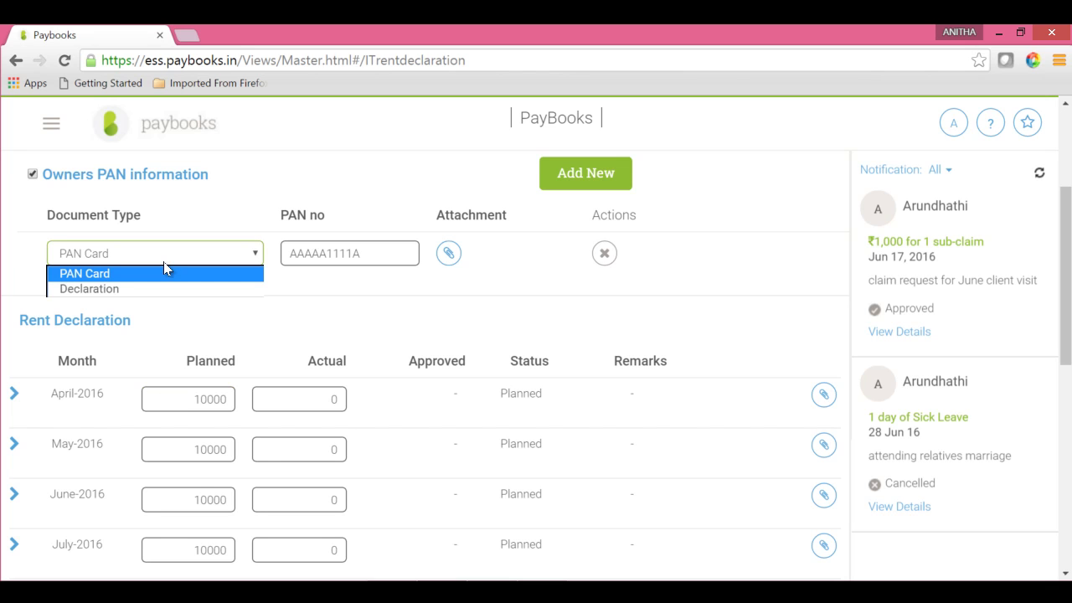
{"action": "left_click", "coordinate": [322, 292]}
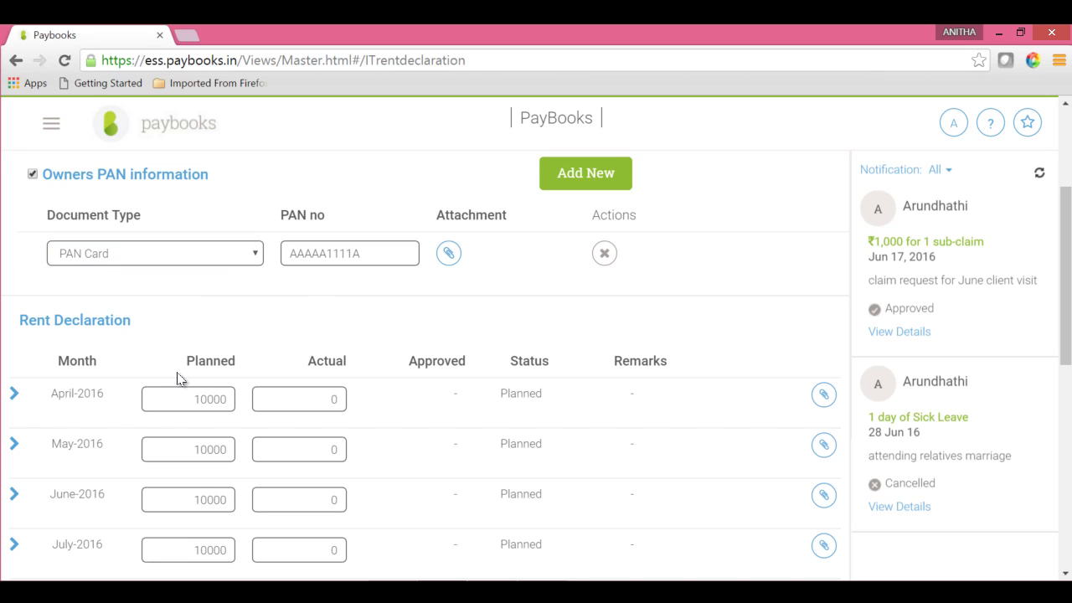
{"action": "triple_click", "coordinate": [194, 353]}
{"action": "double_click", "coordinate": [194, 353]}
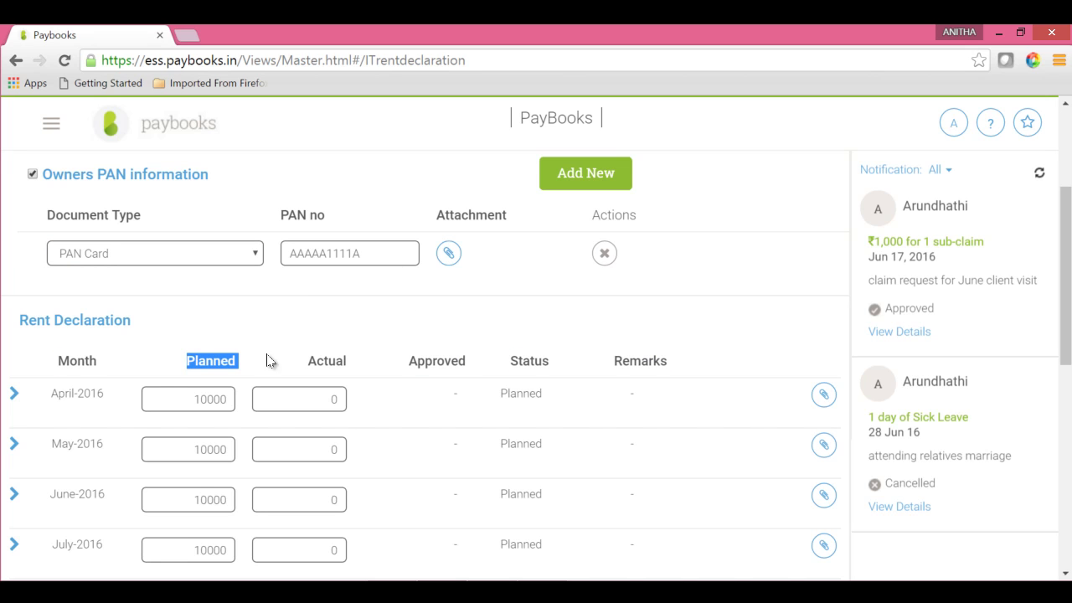
{"action": "triple_click", "coordinate": [317, 358]}
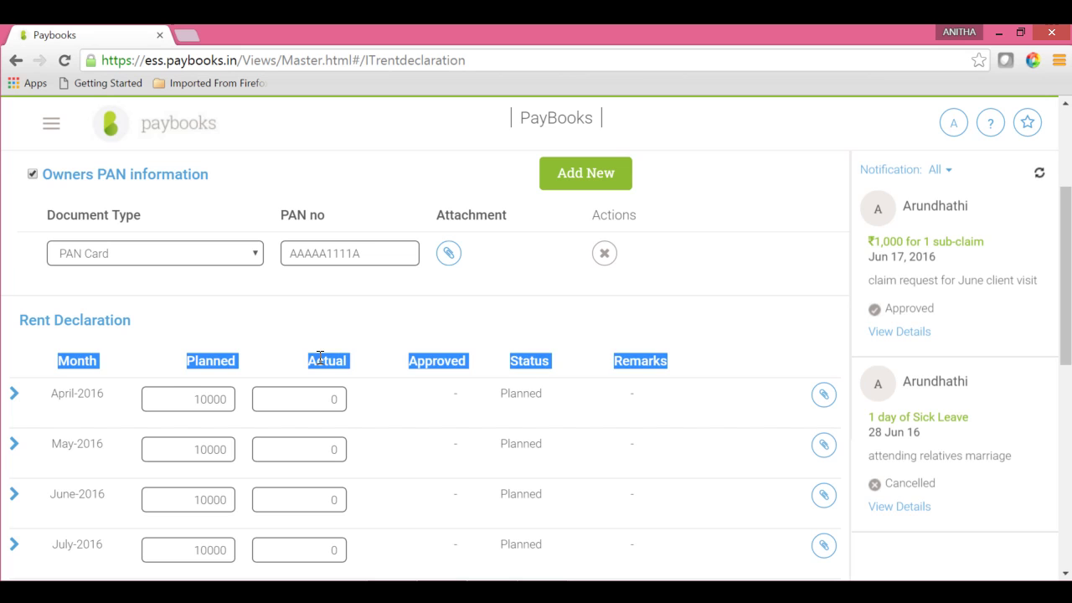
{"action": "left_click", "coordinate": [436, 356]}
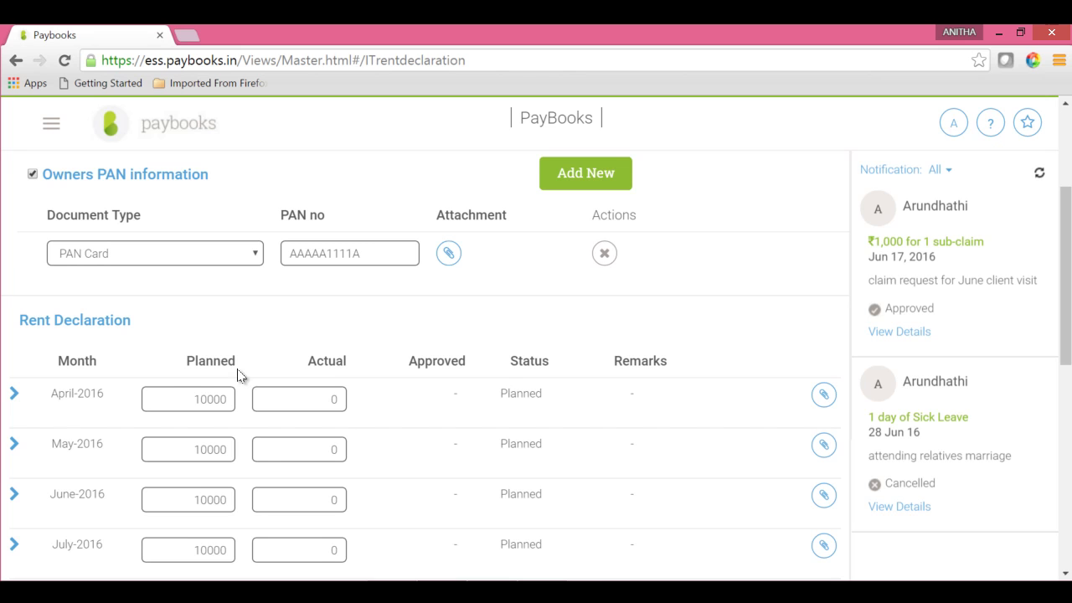
{"action": "double_click", "coordinate": [200, 399]}
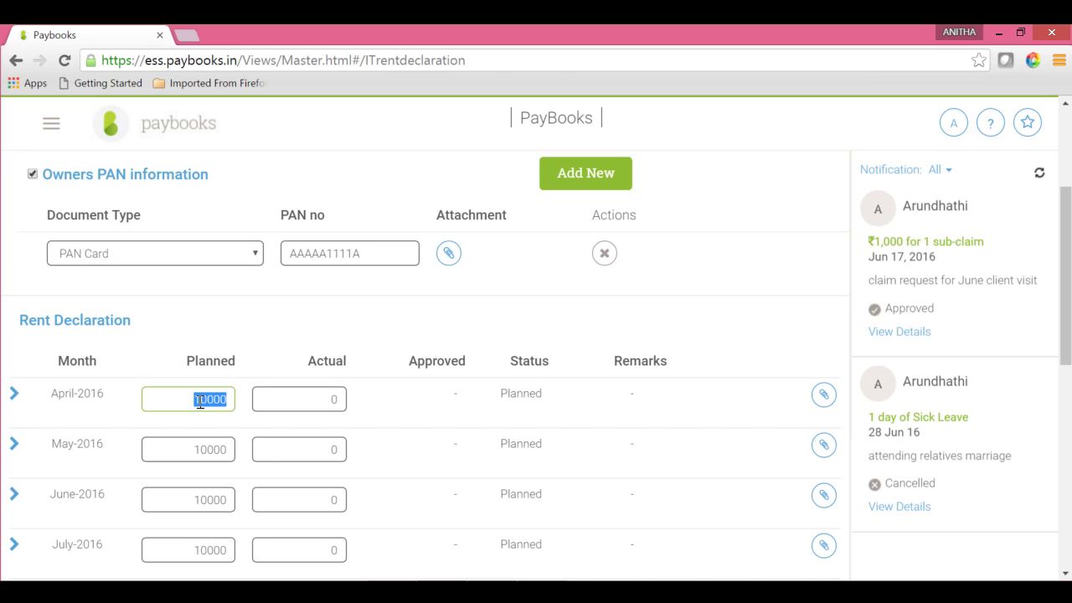
{"action": "left_click", "coordinate": [290, 399]}
{"action": "double_click", "coordinate": [289, 398]}
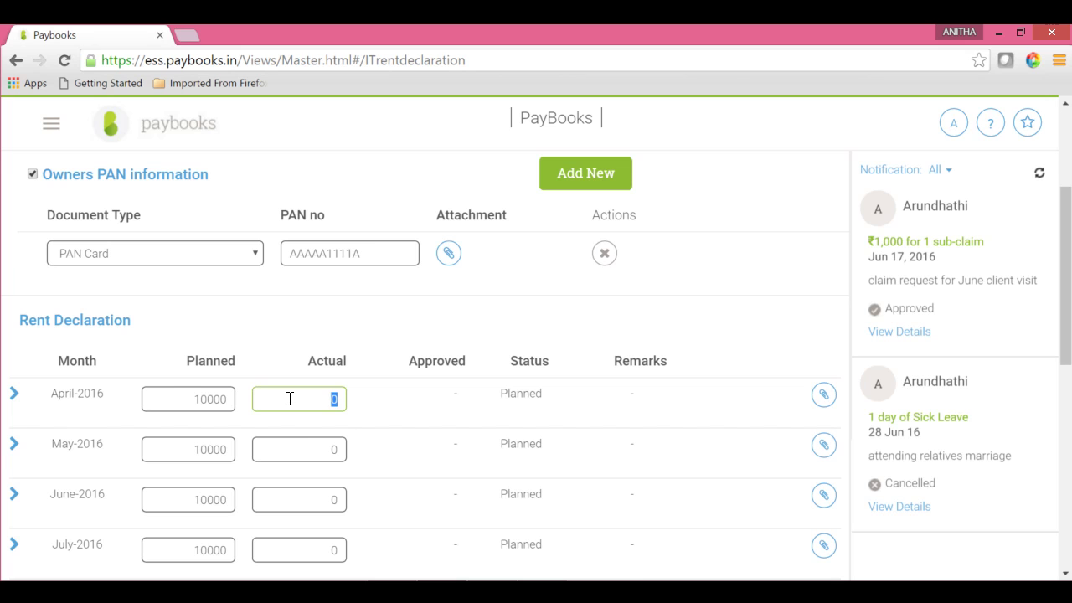
{"action": "left_click", "coordinate": [294, 442]}
{"action": "left_click", "coordinate": [275, 394]}
{"action": "double_click", "coordinate": [455, 392]}
{"action": "left_click", "coordinate": [206, 396]}
{"action": "double_click", "coordinate": [205, 396]}
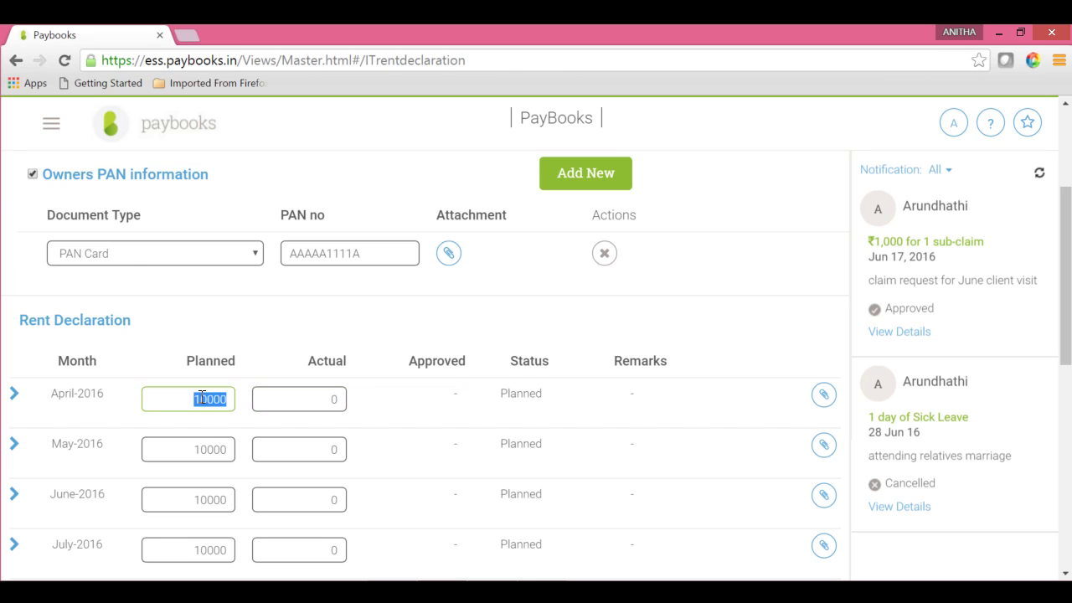
{"action": "left_click", "coordinate": [199, 444]}
{"action": "double_click", "coordinate": [200, 442]}
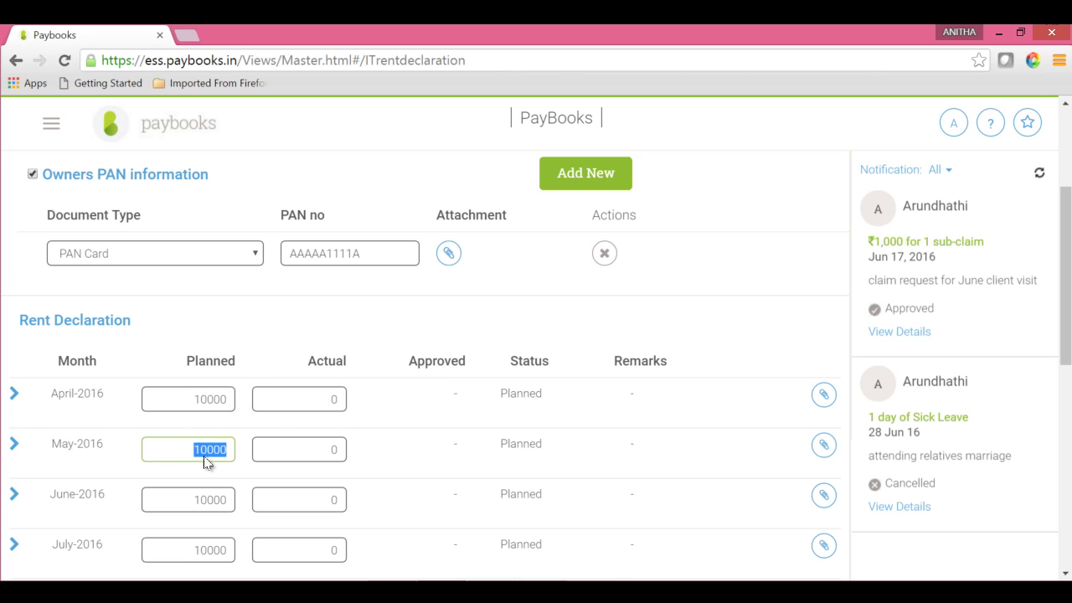
{"action": "double_click", "coordinate": [201, 492]}
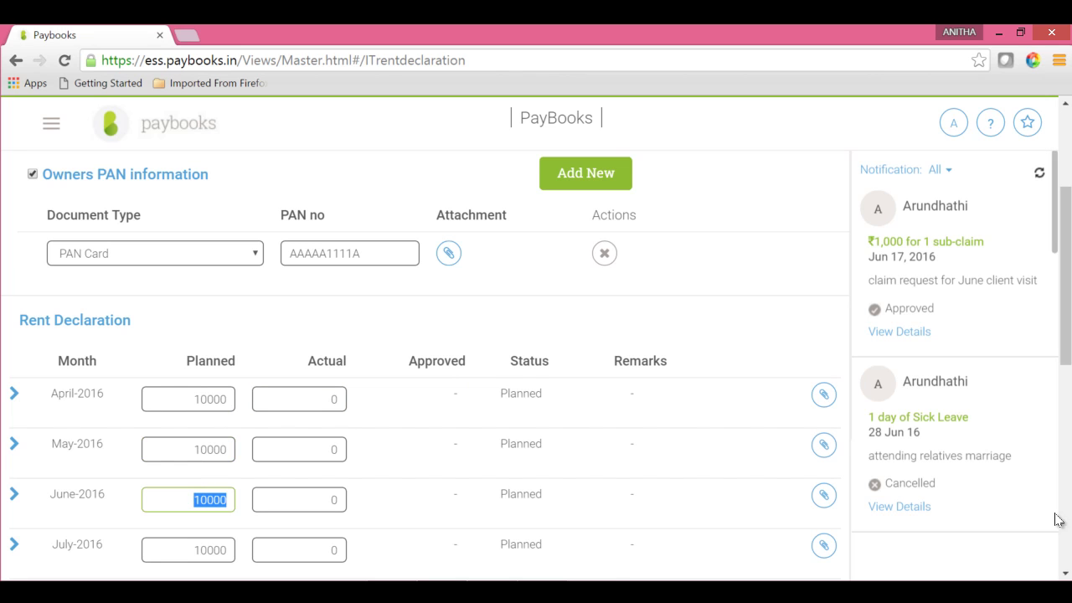
- Skip attaching an April-2016 proof file, then save the rent declaration, confirming 'Successfully saved.'
{"action": "left_click", "coordinate": [821, 404]}
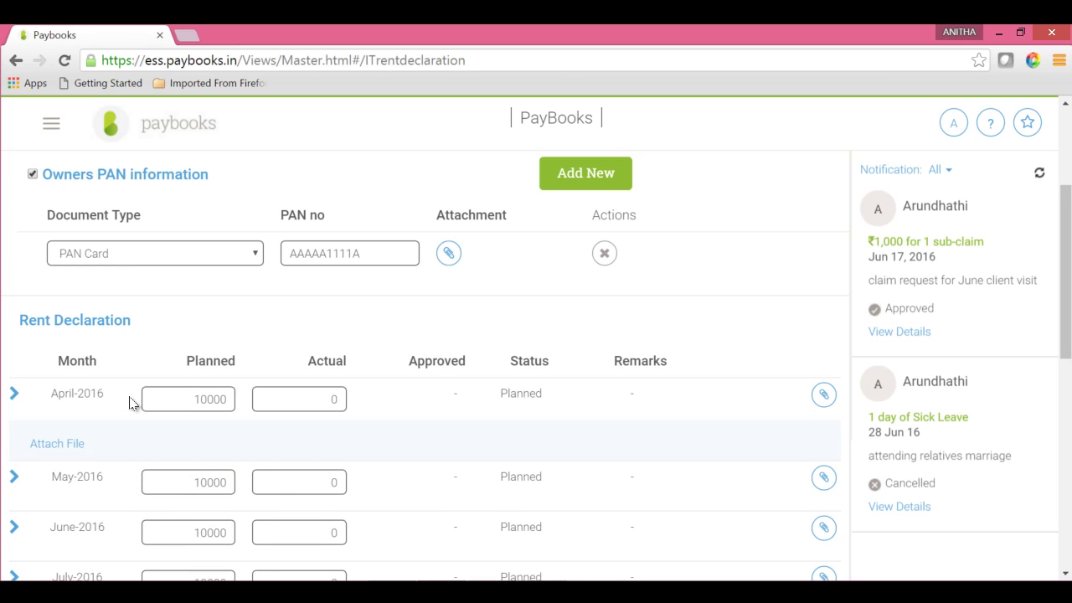
{"action": "left_click", "coordinate": [34, 449]}
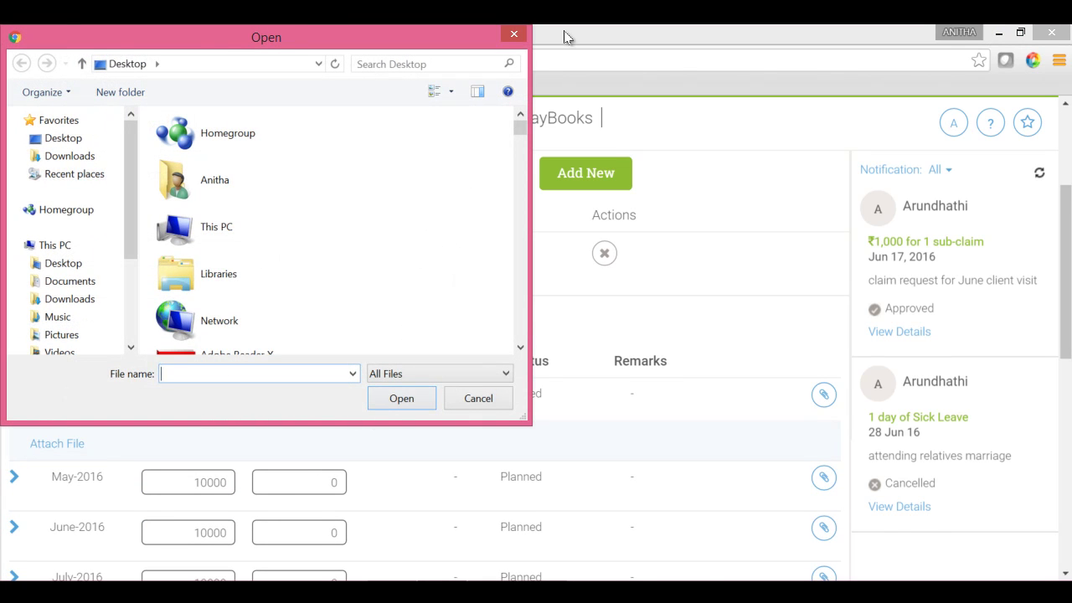
{"action": "left_click", "coordinate": [514, 34]}
{"action": "scroll", "coordinate": [1066, 574], "scroll_direction": "down", "scroll_amount": 4}
{"action": "scroll", "coordinate": [1066, 575], "scroll_direction": "down", "scroll_amount": 5}
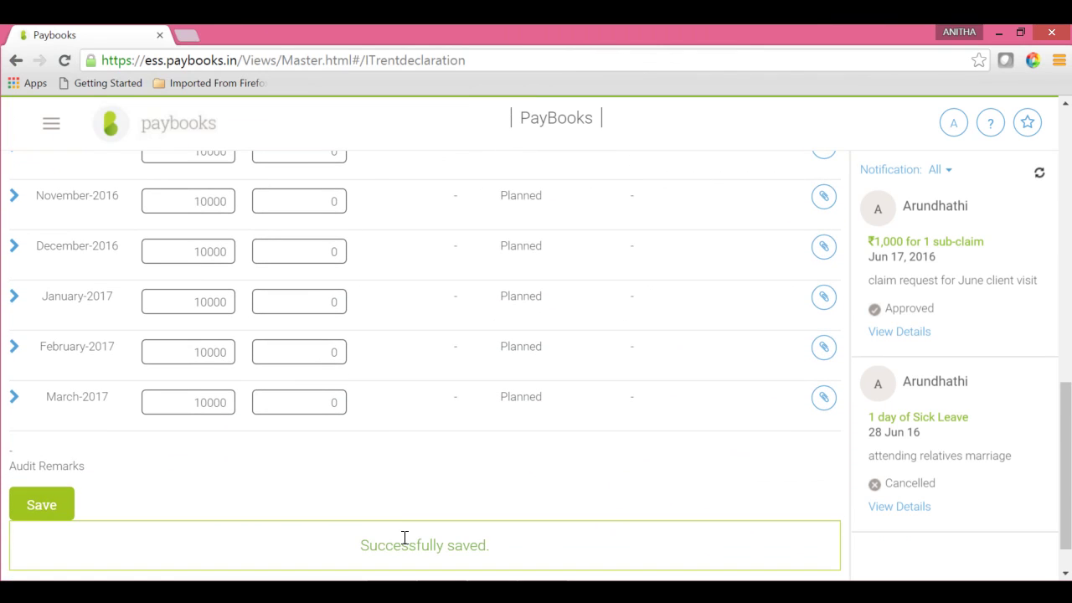
{"action": "triple_click", "coordinate": [404, 540]}
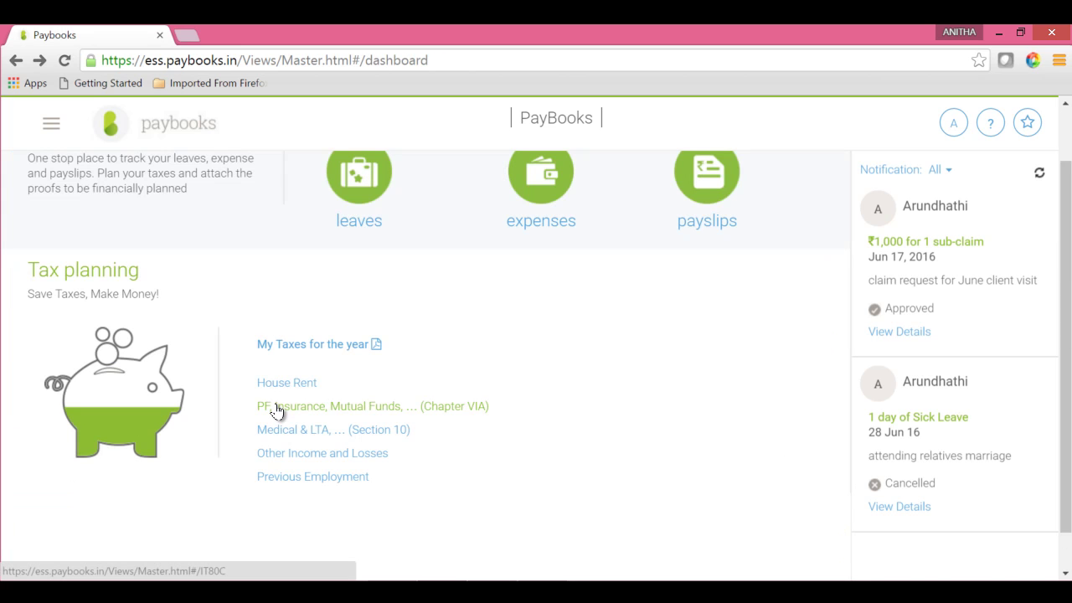
{"action": "left_click", "coordinate": [278, 407]}
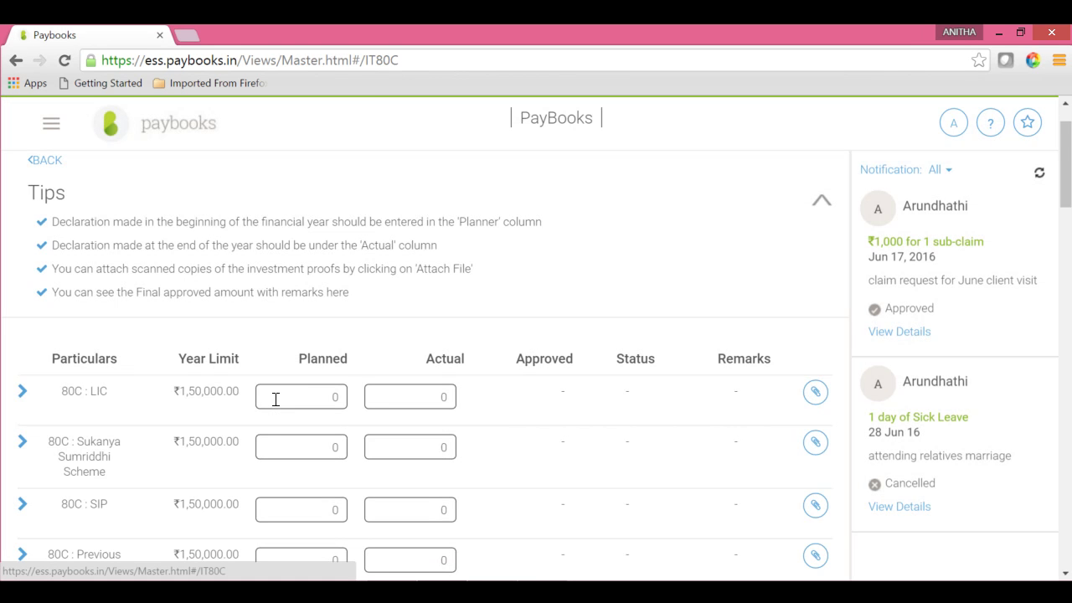
{"action": "left_click", "coordinate": [1065, 575]}
{"action": "left_click", "coordinate": [1065, 575]}
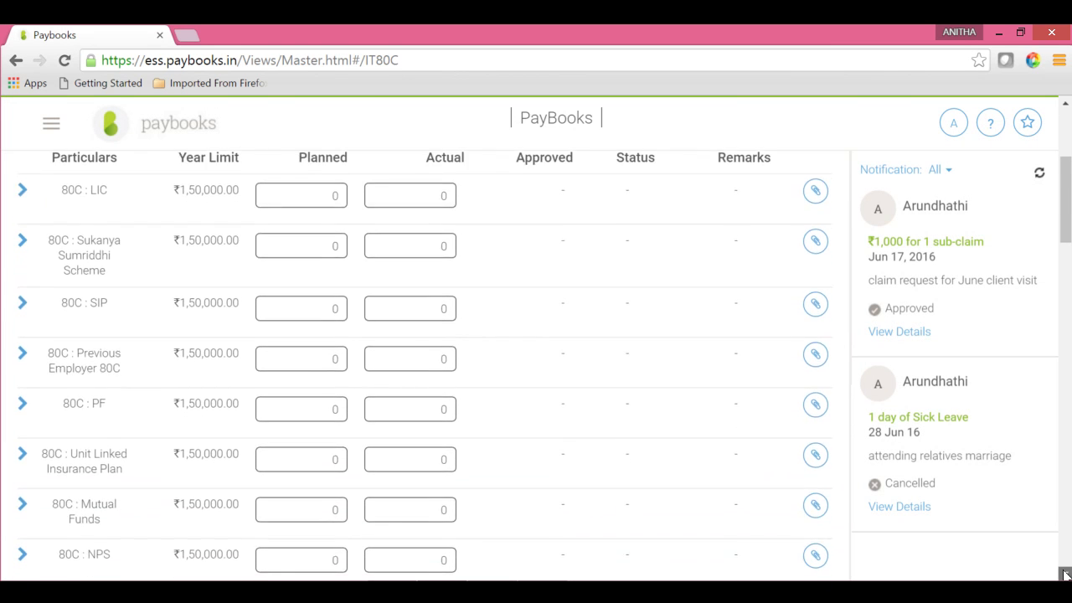
{"action": "left_click", "coordinate": [301, 347]}
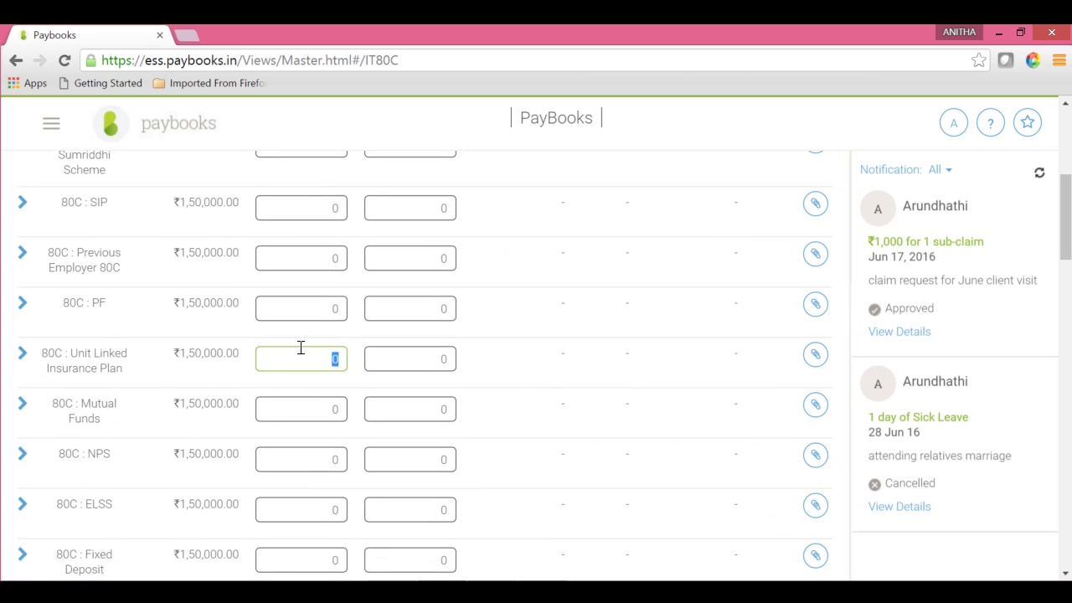
{"action": "left_click", "coordinate": [1065, 575]}
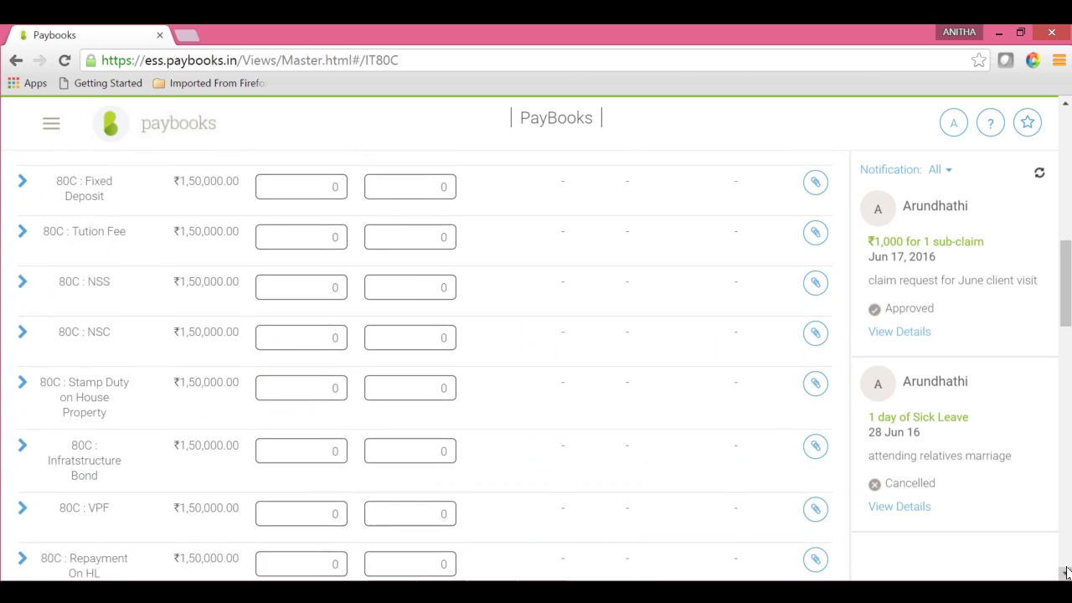
{"action": "scroll", "coordinate": [1065, 573], "scroll_direction": "down", "scroll_amount": 5}
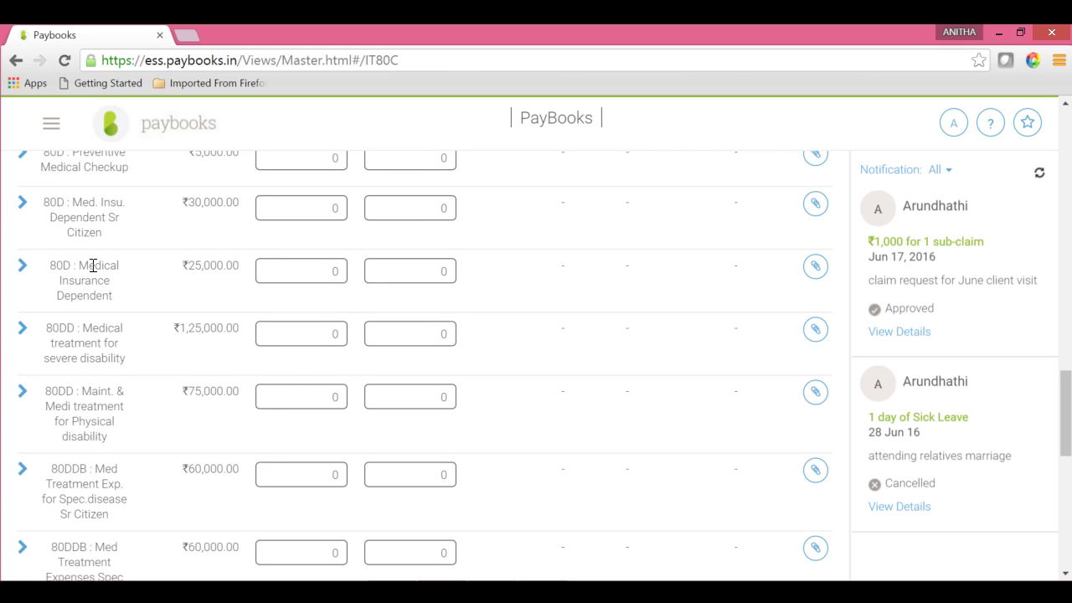
{"action": "double_click", "coordinate": [93, 265]}
{"action": "scroll", "coordinate": [91, 167], "scroll_direction": "up", "scroll_amount": 1}
{"action": "triple_click", "coordinate": [97, 172]}
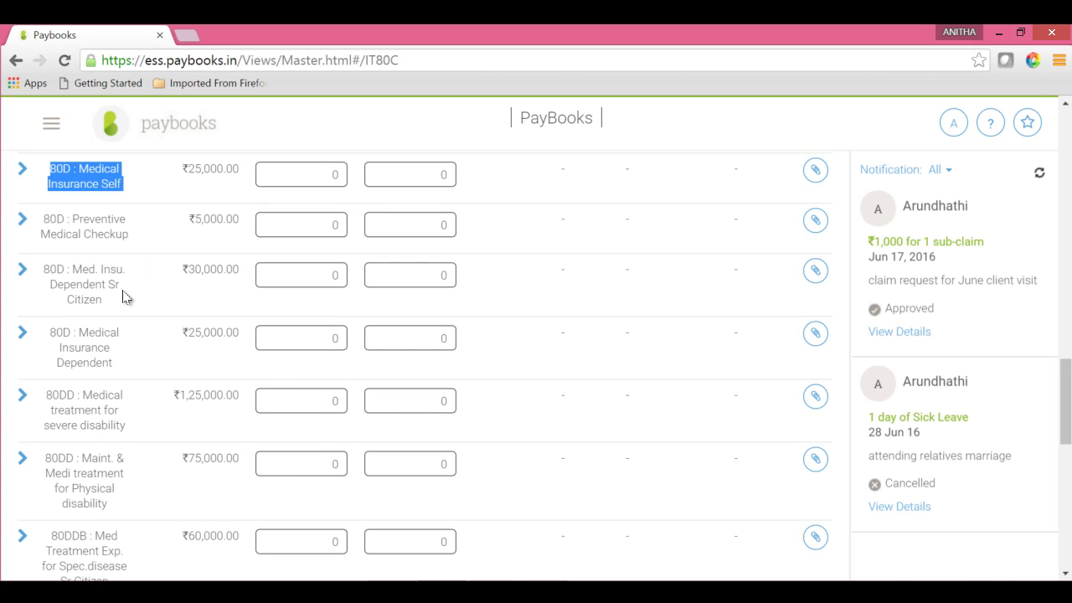
{"action": "triple_click", "coordinate": [98, 338]}
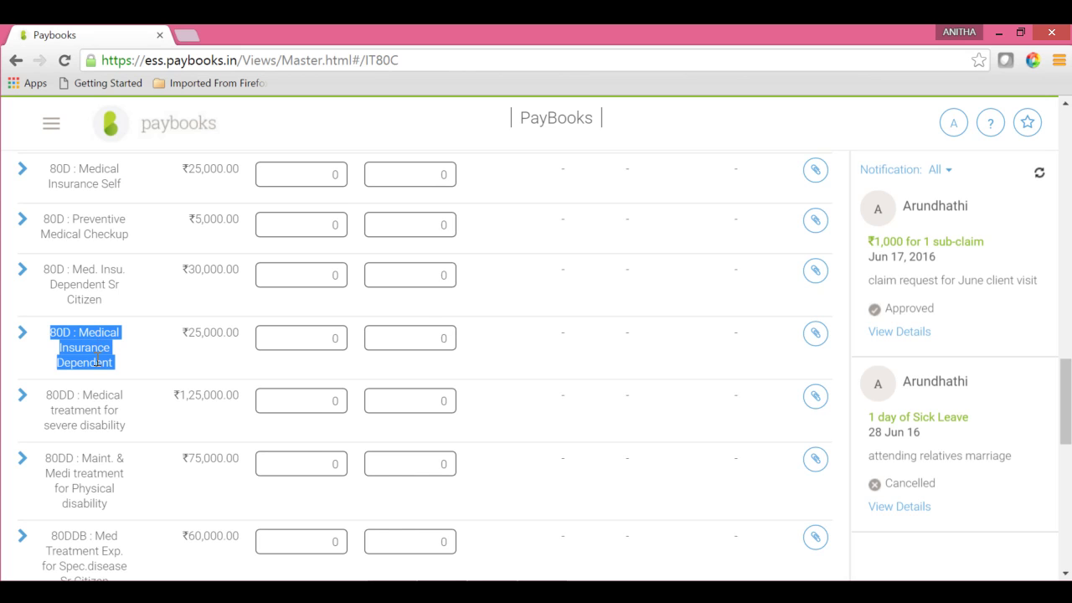
{"action": "left_click", "coordinate": [116, 370]}
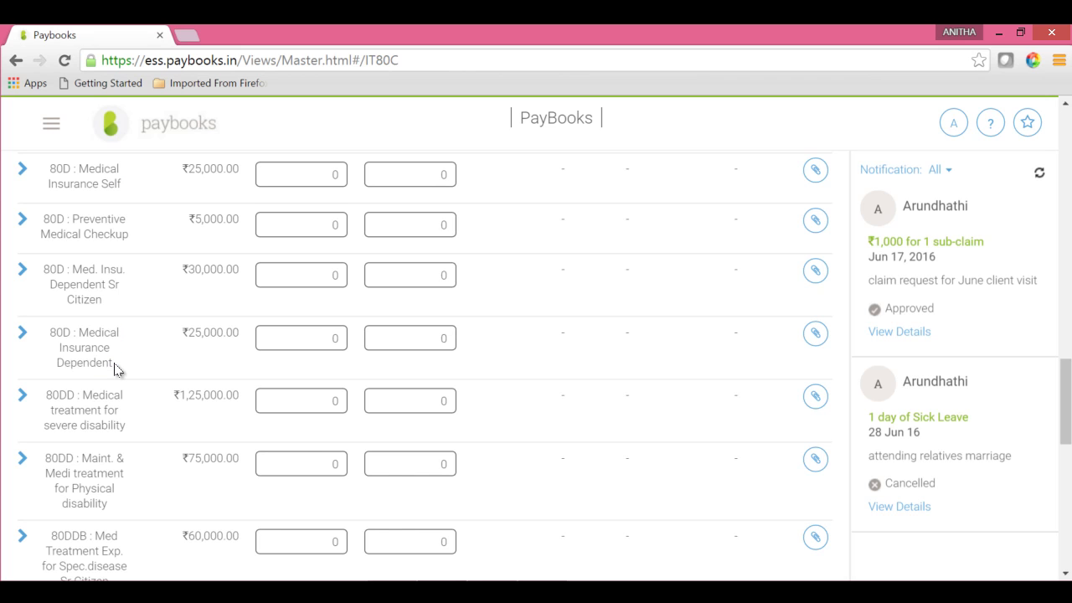
{"action": "triple_click", "coordinate": [72, 268]}
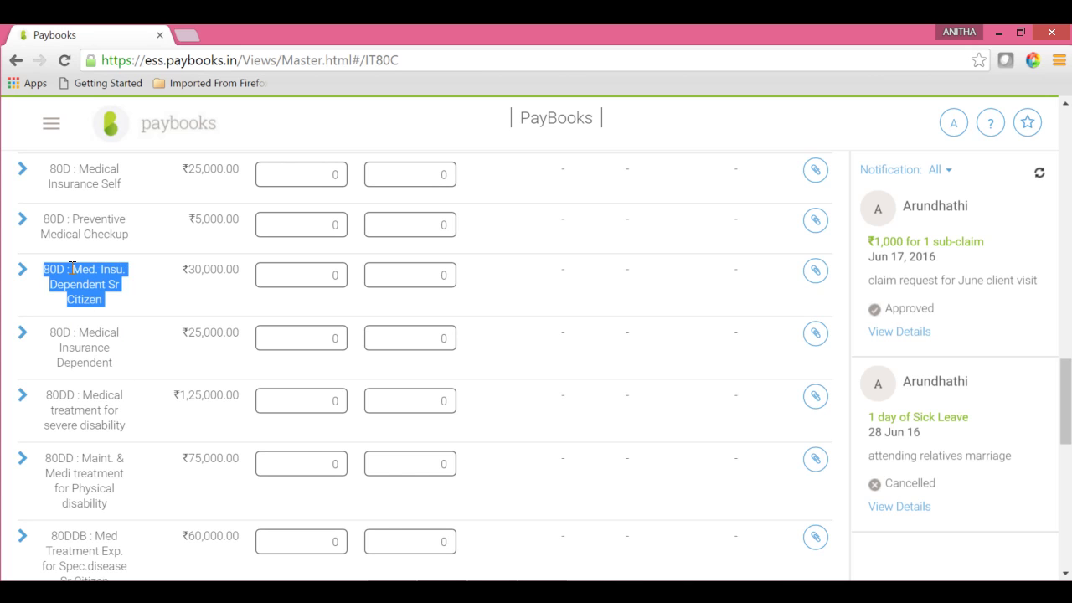
{"action": "left_click", "coordinate": [123, 299]}
- Review the 80C items such as Repayment On HL, leaving every section at 0, and save
{"action": "scroll", "coordinate": [871, 494], "scroll_direction": "down", "scroll_amount": 4}
{"action": "scroll", "coordinate": [871, 494], "scroll_direction": "up", "scroll_amount": 8}
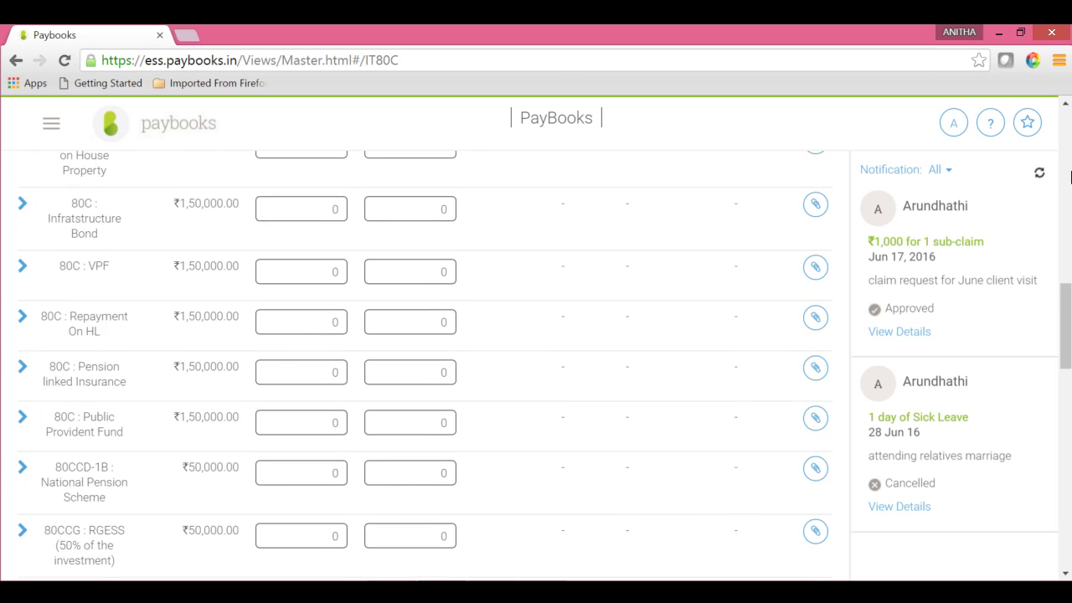
{"action": "scroll", "coordinate": [1070, 176], "scroll_direction": "up", "scroll_amount": 10}
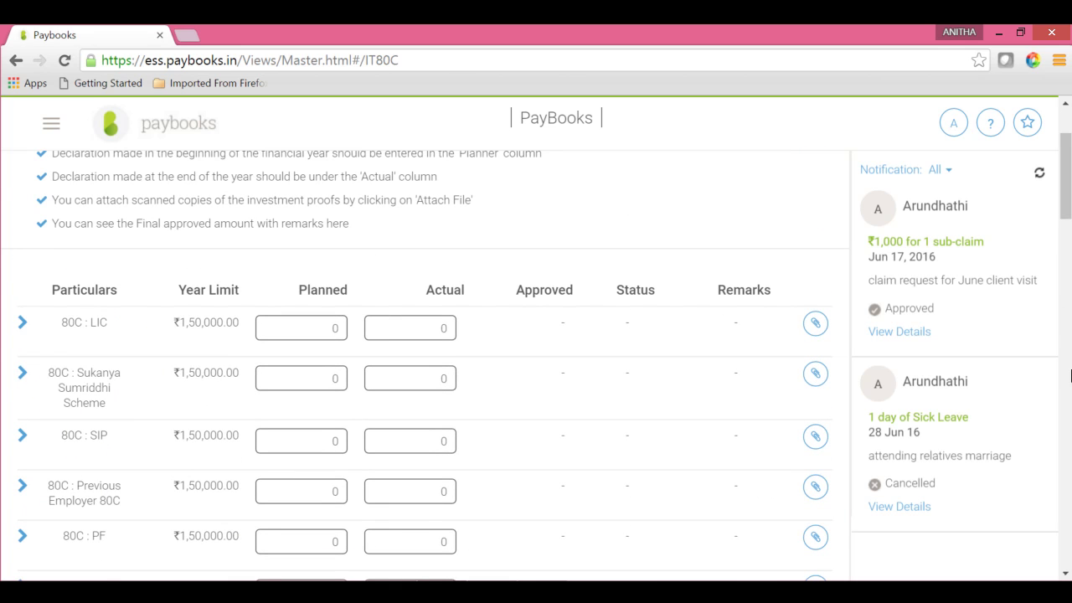
{"action": "scroll", "coordinate": [1070, 171], "scroll_direction": "down", "scroll_amount": 8}
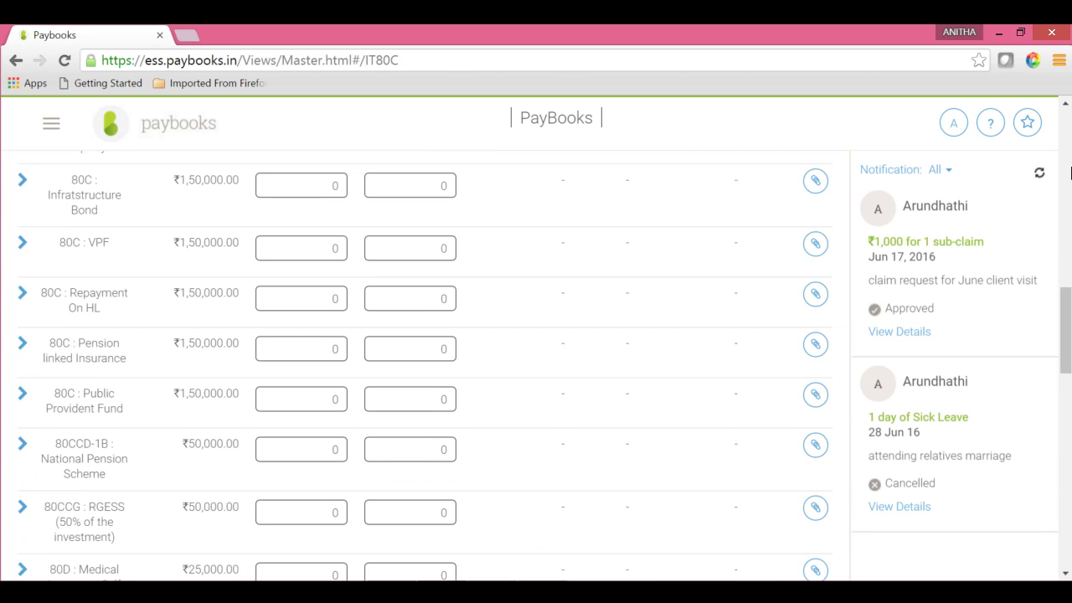
{"action": "triple_click", "coordinate": [91, 289]}
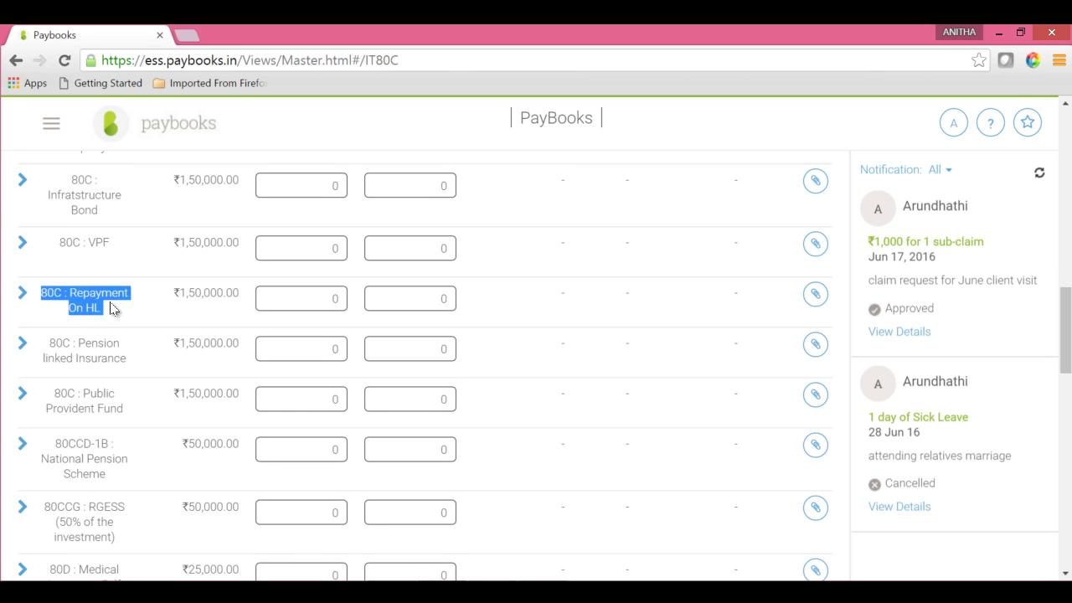
{"action": "left_click", "coordinate": [112, 308]}
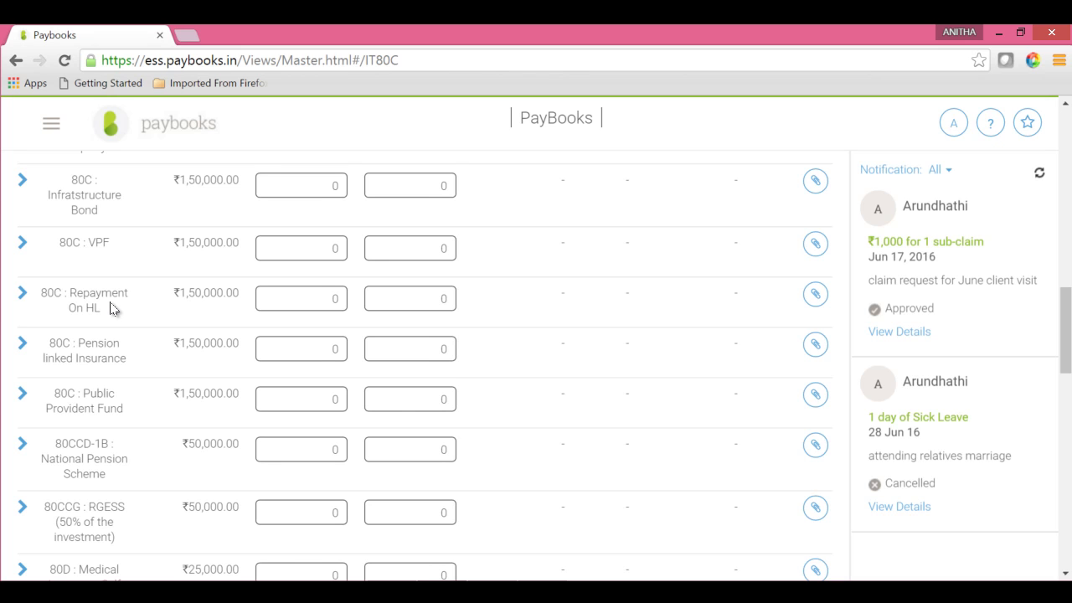
{"action": "left_click", "coordinate": [1066, 210]}
{"action": "left_click", "coordinate": [1071, 372]}
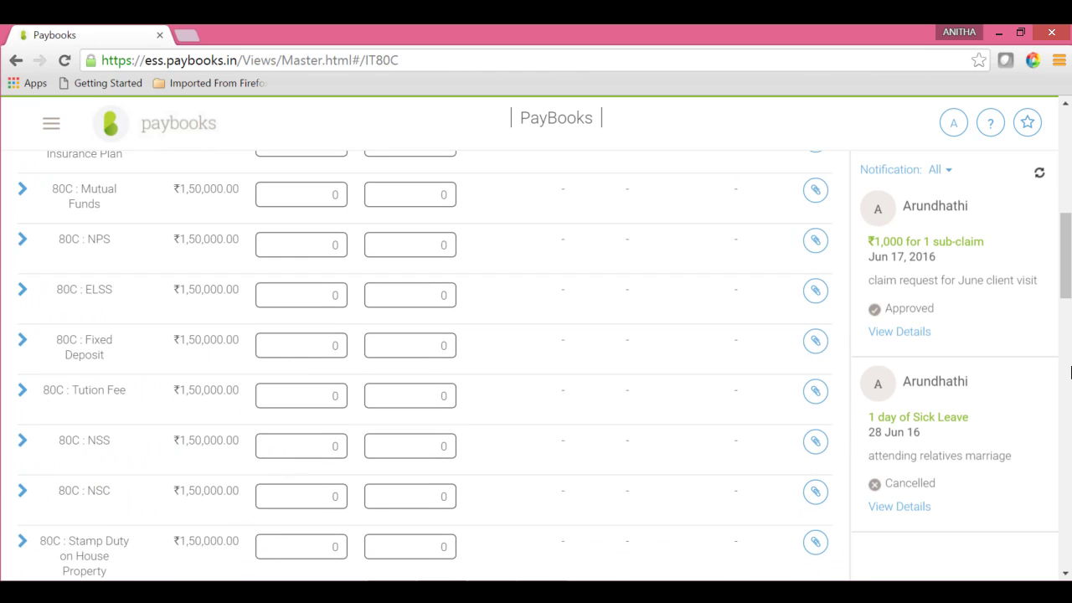
{"action": "scroll", "coordinate": [419, 368], "scroll_direction": "down", "scroll_amount": 10}
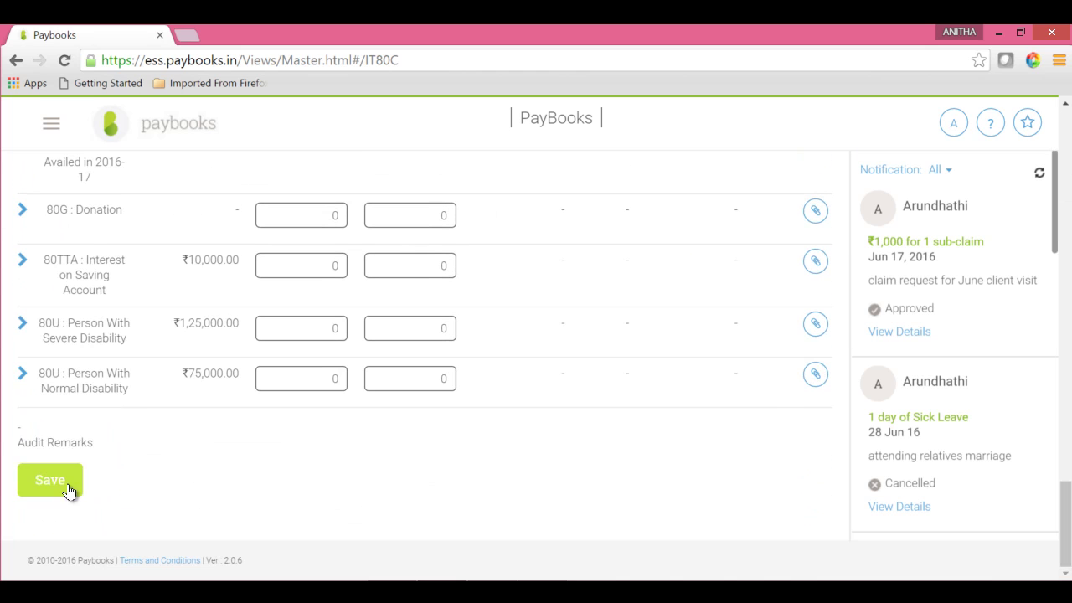
{"action": "left_click", "coordinate": [50, 481]}
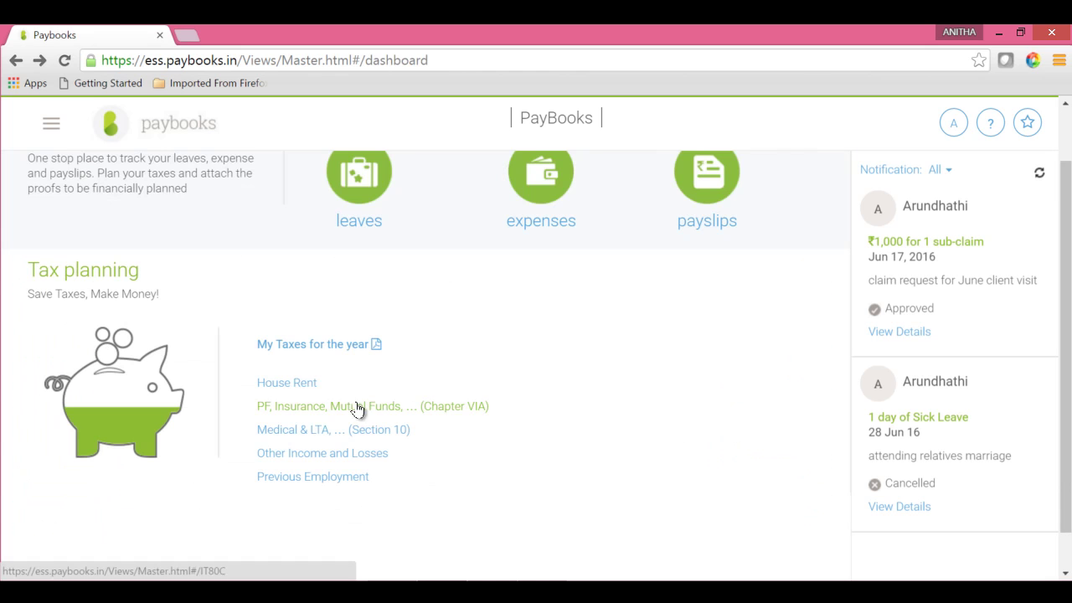
{"action": "left_click", "coordinate": [320, 431]}
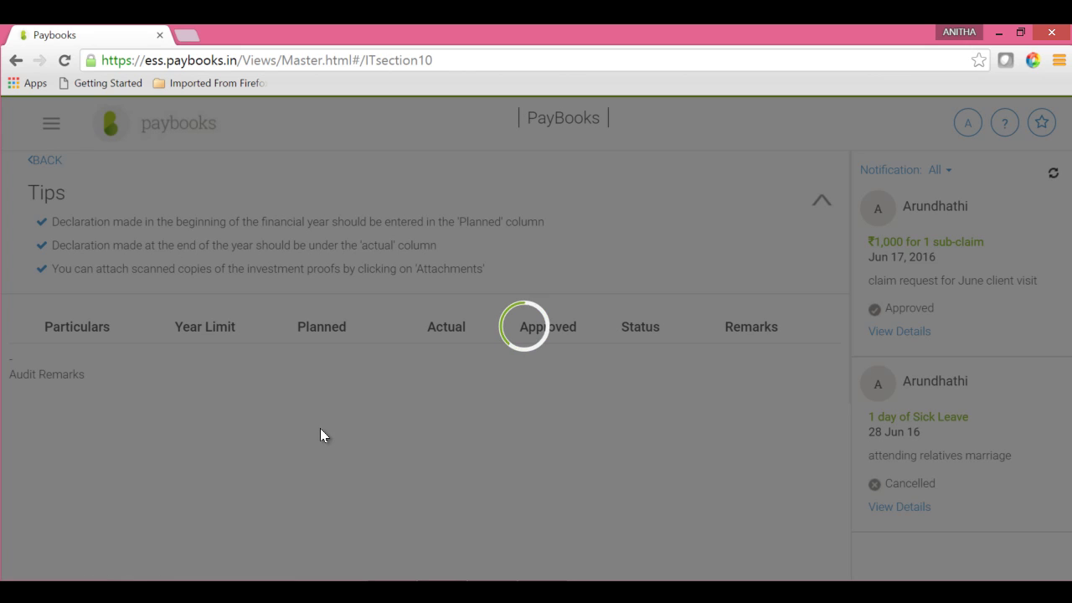
{"action": "scroll", "coordinate": [210, 377], "scroll_direction": "down", "scroll_amount": 2}
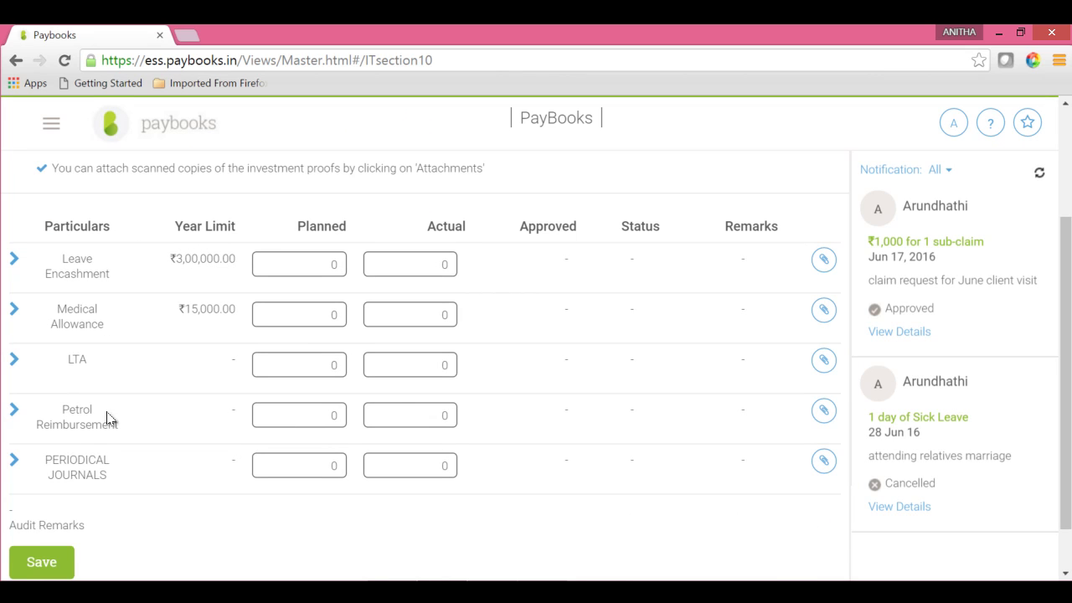
{"action": "left_click", "coordinate": [299, 315]}
{"action": "left_click", "coordinate": [311, 383]}
{"action": "double_click", "coordinate": [311, 382]}
{"action": "left_click", "coordinate": [310, 366]}
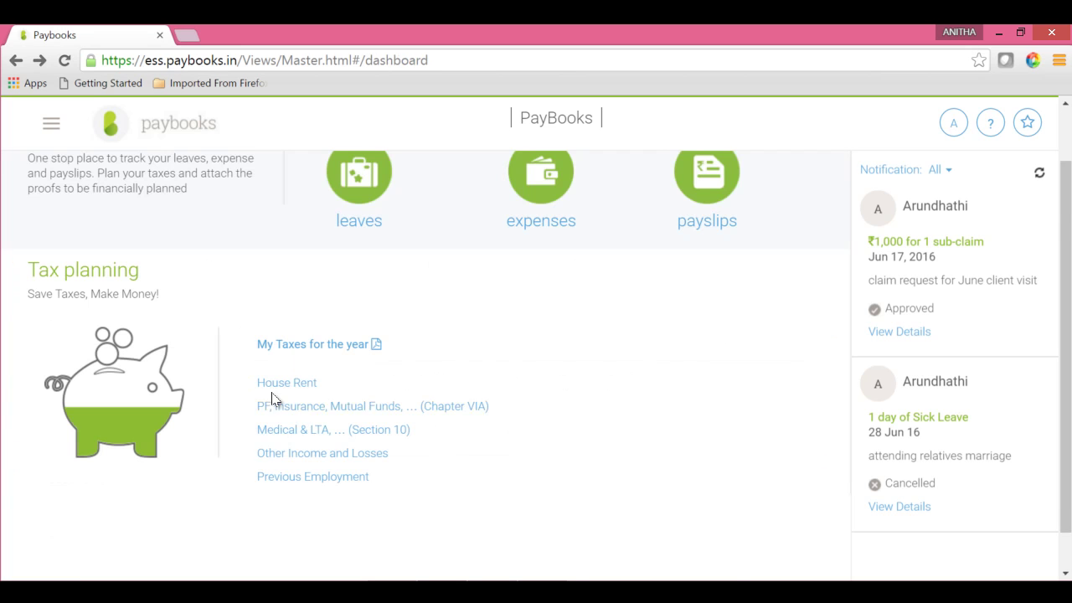
- Enter -200000 as planned Interest on housing loan, clear the house property amount, and save
{"action": "left_click", "coordinate": [295, 453]}
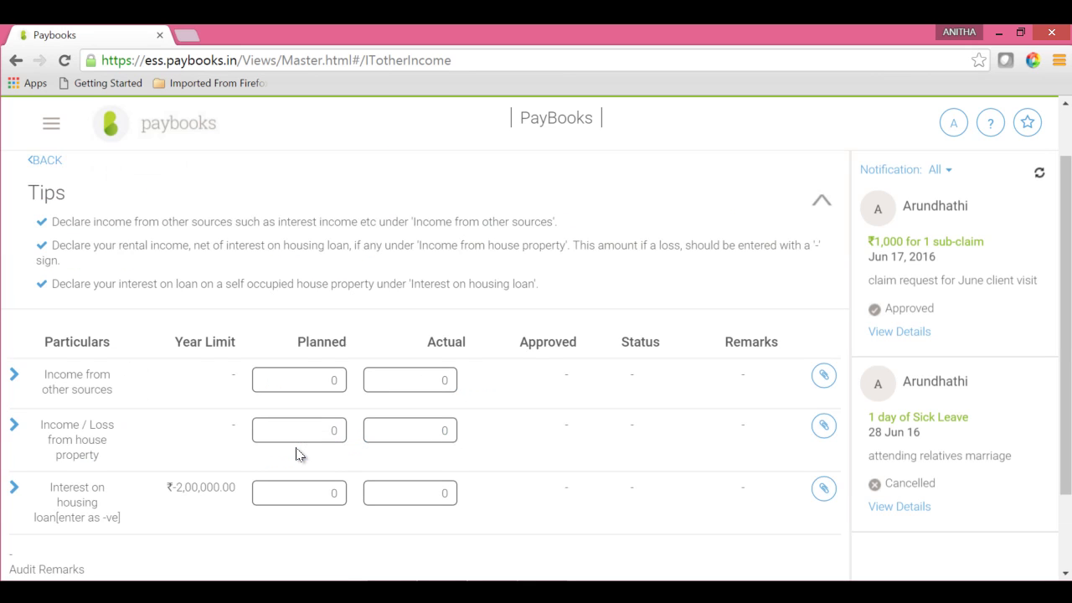
{"action": "left_click", "coordinate": [311, 375]}
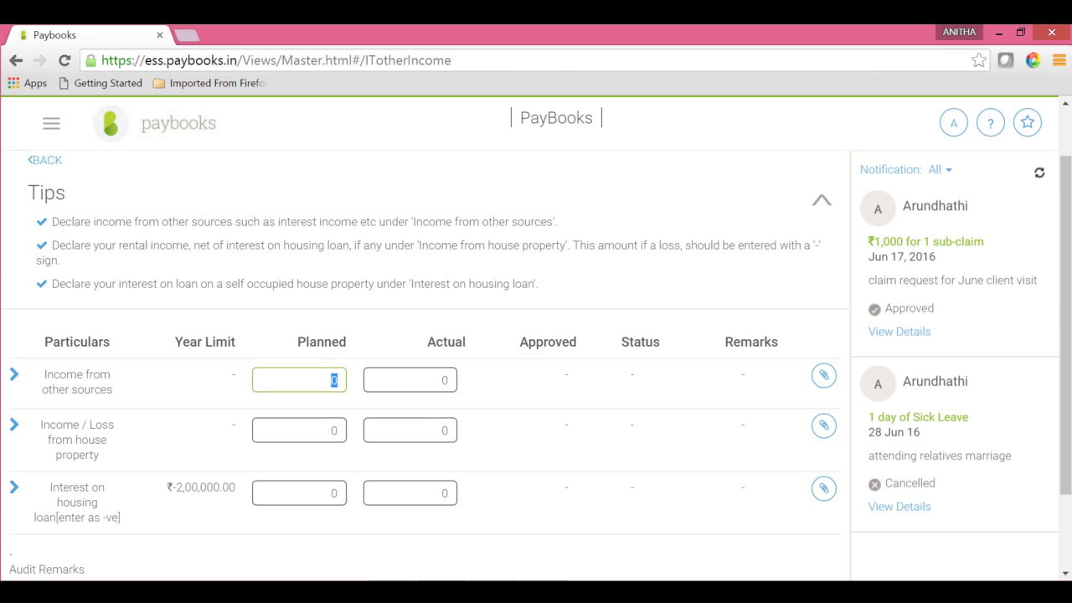
{"action": "left_click", "coordinate": [1066, 577]}
{"action": "left_click", "coordinate": [1066, 576]}
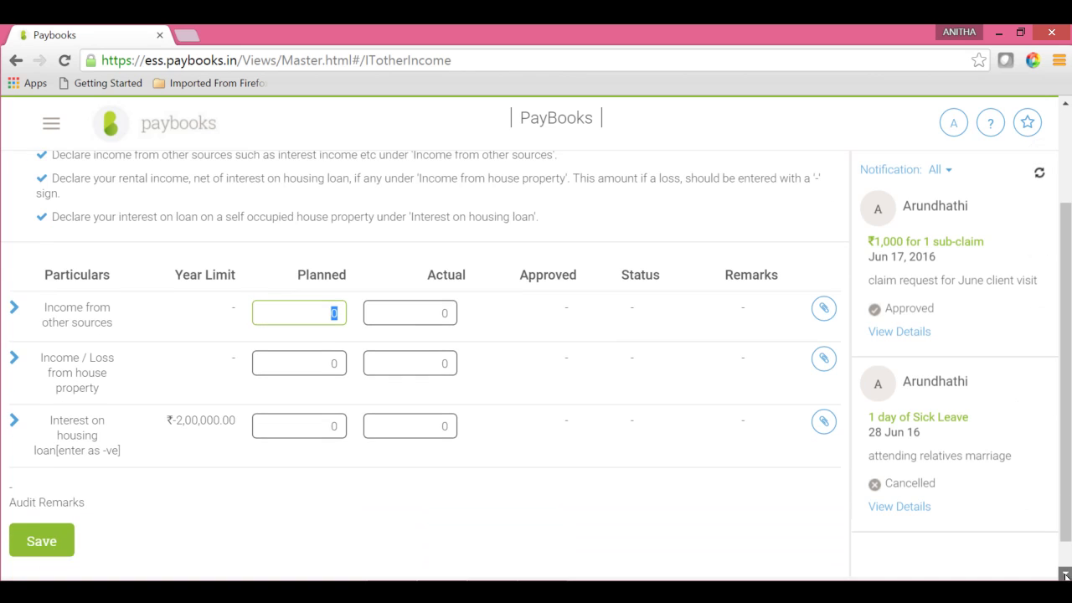
{"action": "left_click", "coordinate": [294, 425]}
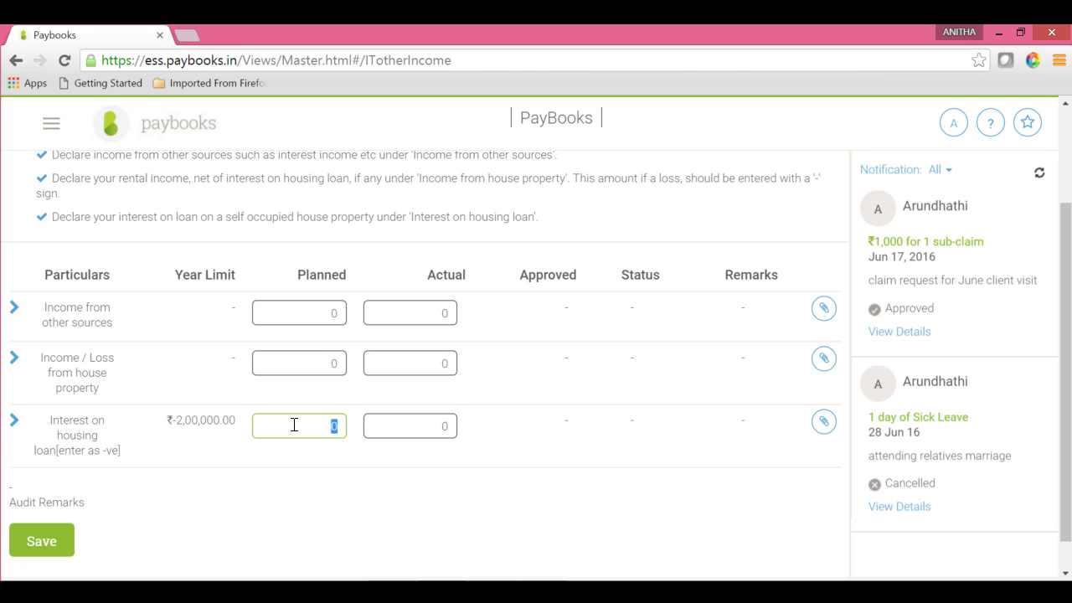
{"action": "type", "text": "-200000"}
{"action": "left_click", "coordinate": [299, 369]}
{"action": "type", "text": "-200000"}
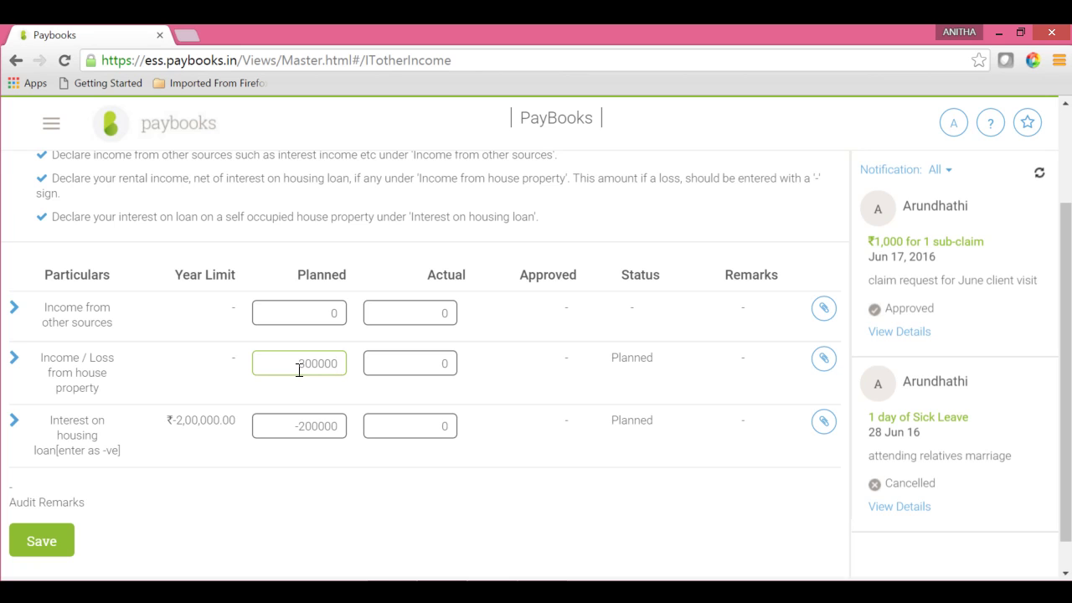
{"action": "key", "text": "ctrl+a"}
{"action": "key", "text": "BackSpace"}
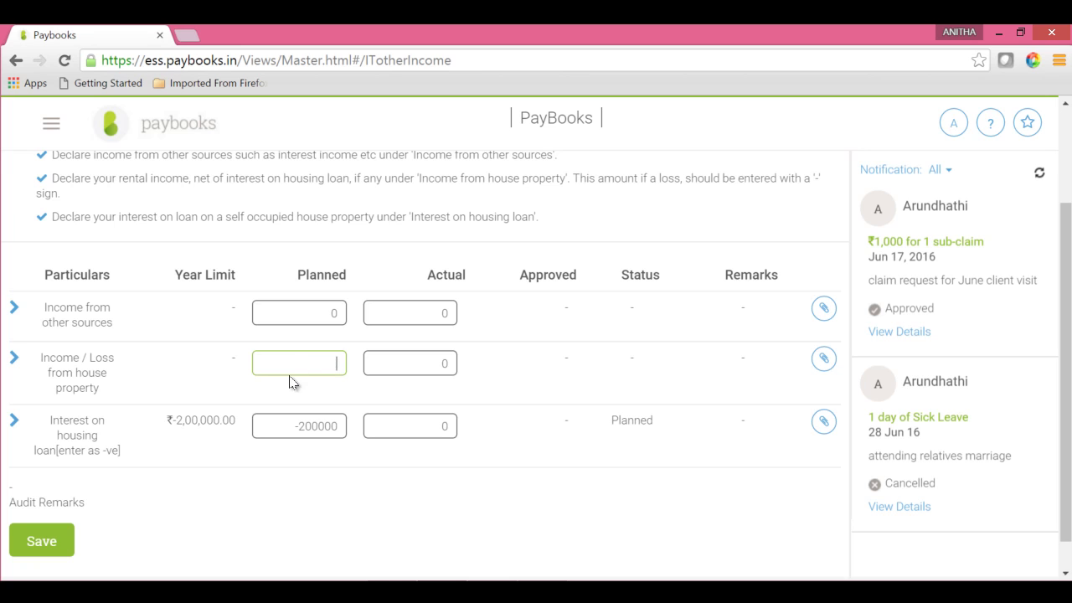
{"action": "left_click", "coordinate": [55, 546]}
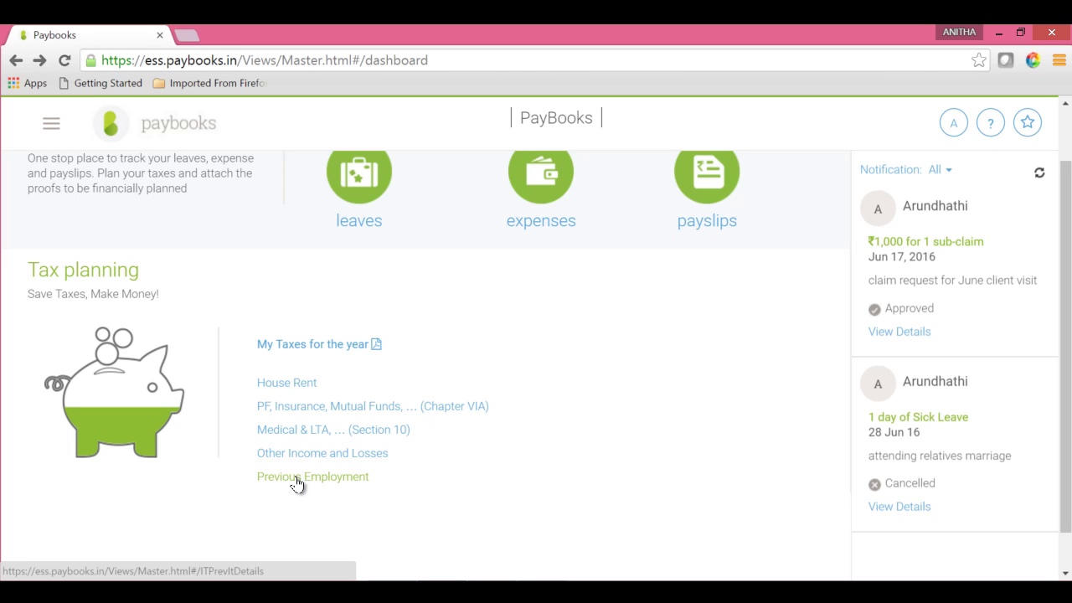
- Leave Previous Employment Total Earnings, Tax Amount and PT Amount at 0, then go back to the dashboard
{"action": "left_click", "coordinate": [297, 477]}
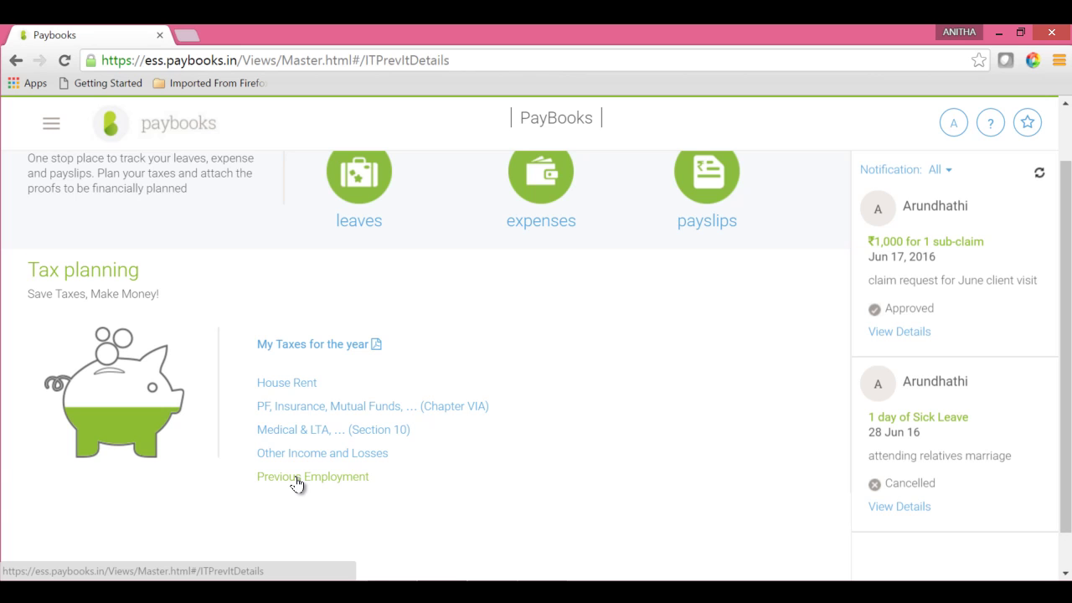
{"action": "left_click", "coordinate": [277, 330]}
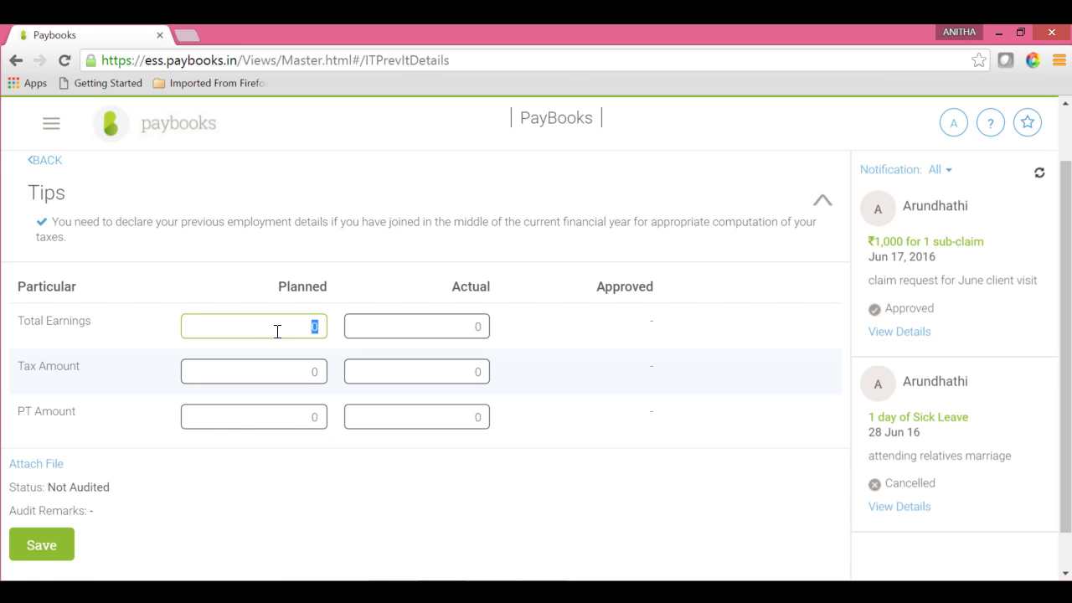
{"action": "left_click", "coordinate": [281, 363]}
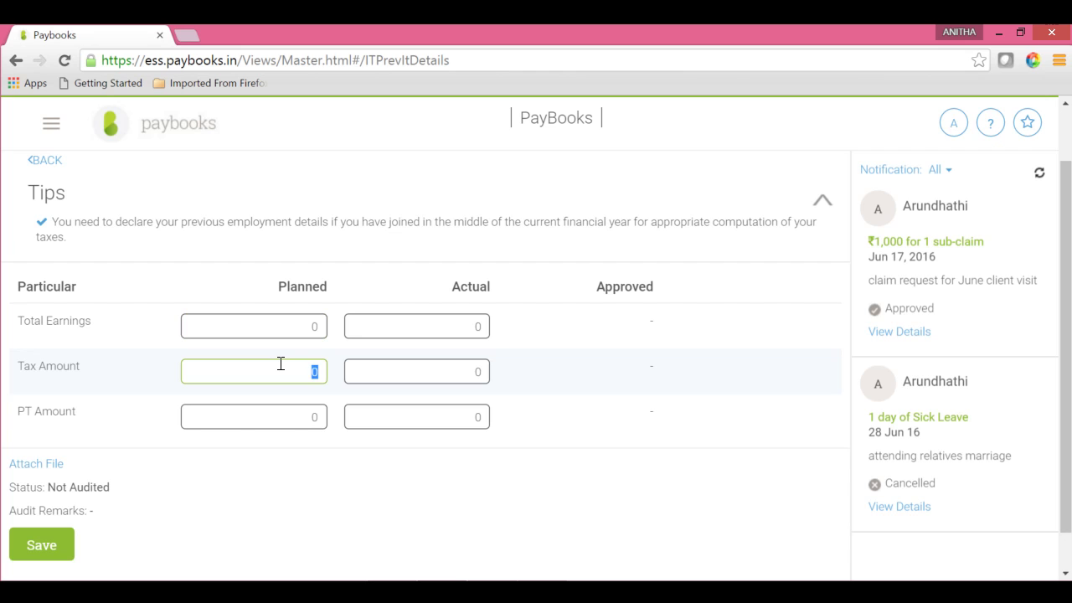
{"action": "left_click", "coordinate": [282, 408]}
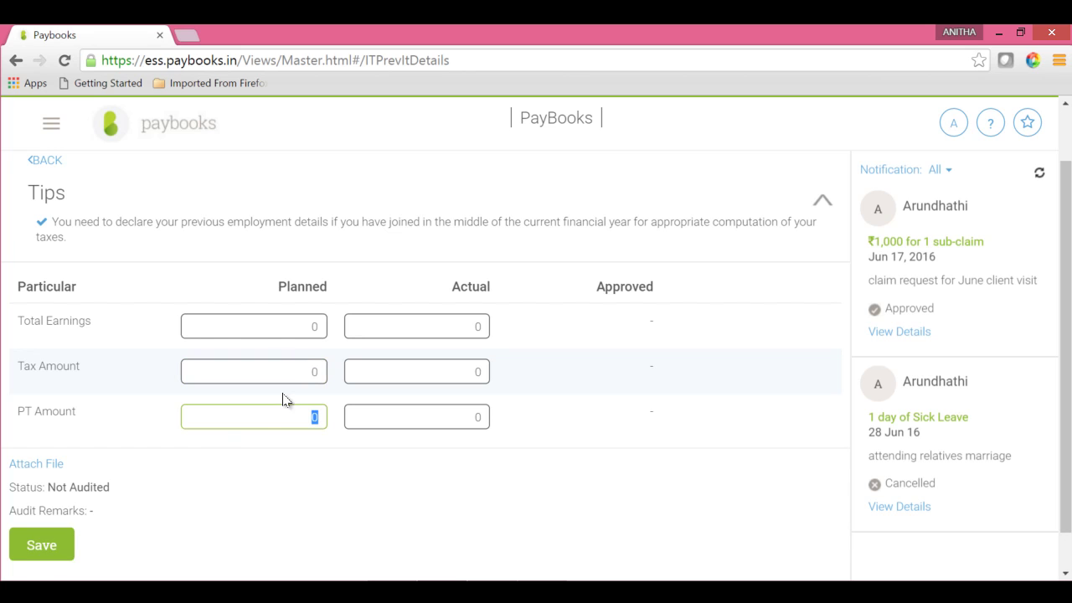
{"action": "left_click", "coordinate": [49, 160]}
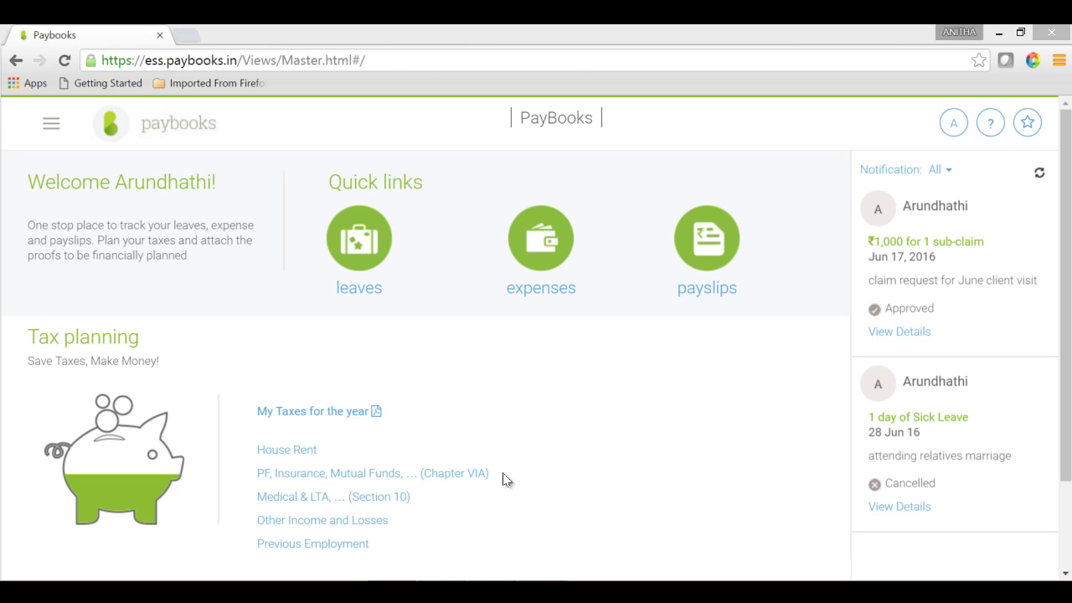
- Open the yearly tax PDF and check Total Taxable Income 21500.00, Tax on total Income and Tax for the Month
{"action": "left_click", "coordinate": [353, 413]}
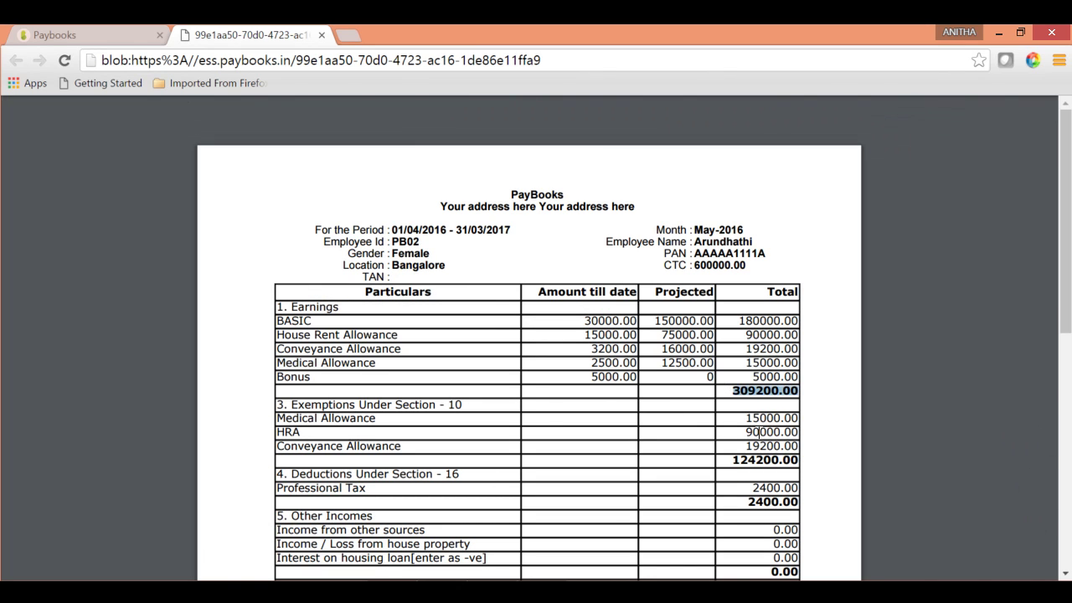
{"action": "scroll", "coordinate": [1065, 574], "scroll_direction": "down", "scroll_amount": 4}
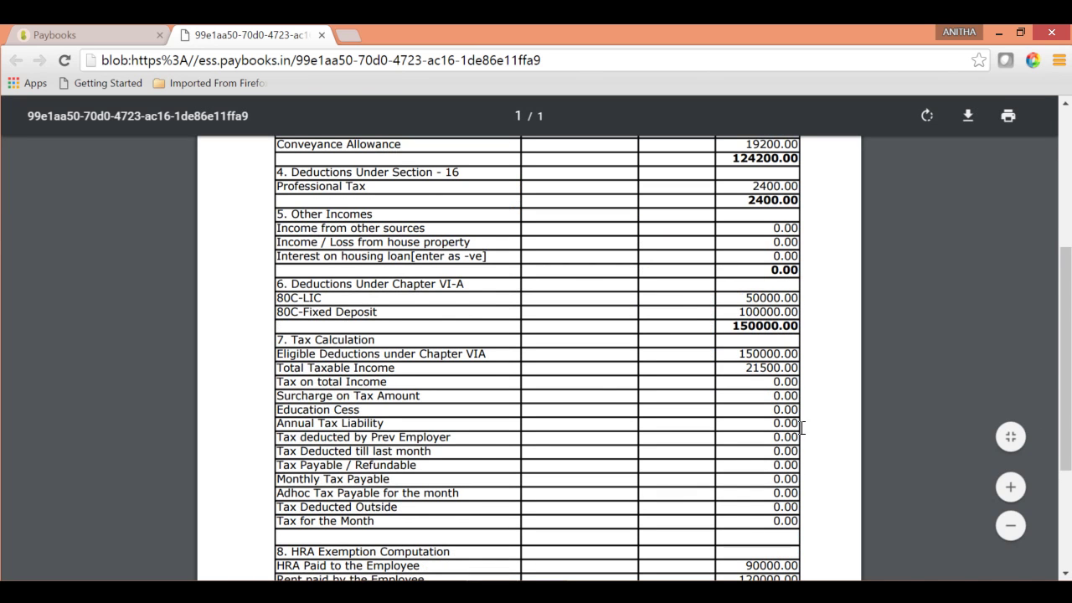
{"action": "triple_click", "coordinate": [740, 367]}
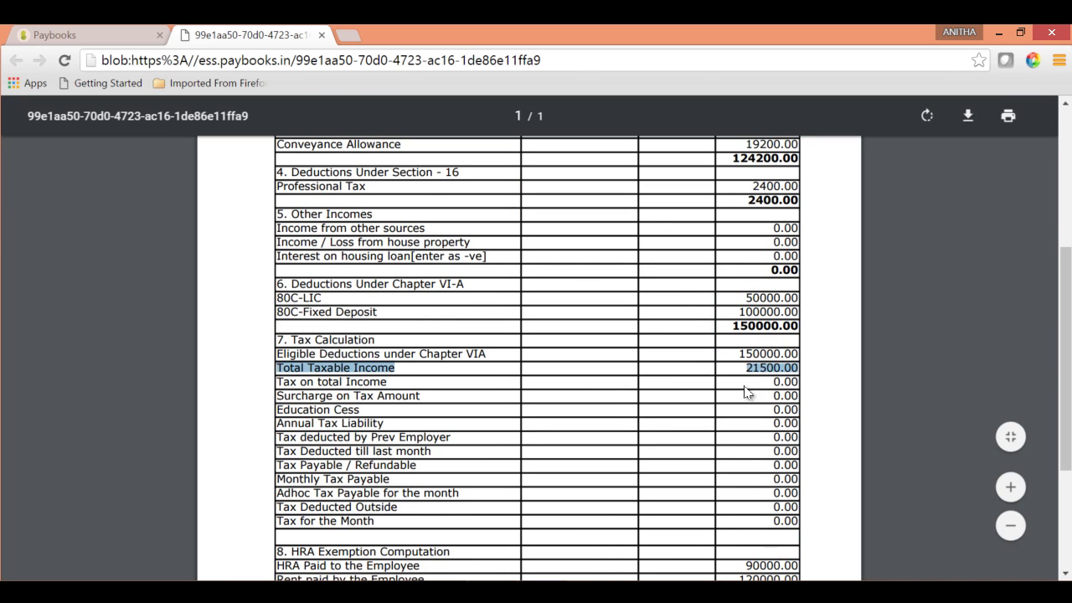
{"action": "left_click", "coordinate": [750, 394]}
{"action": "triple_click", "coordinate": [762, 381]}
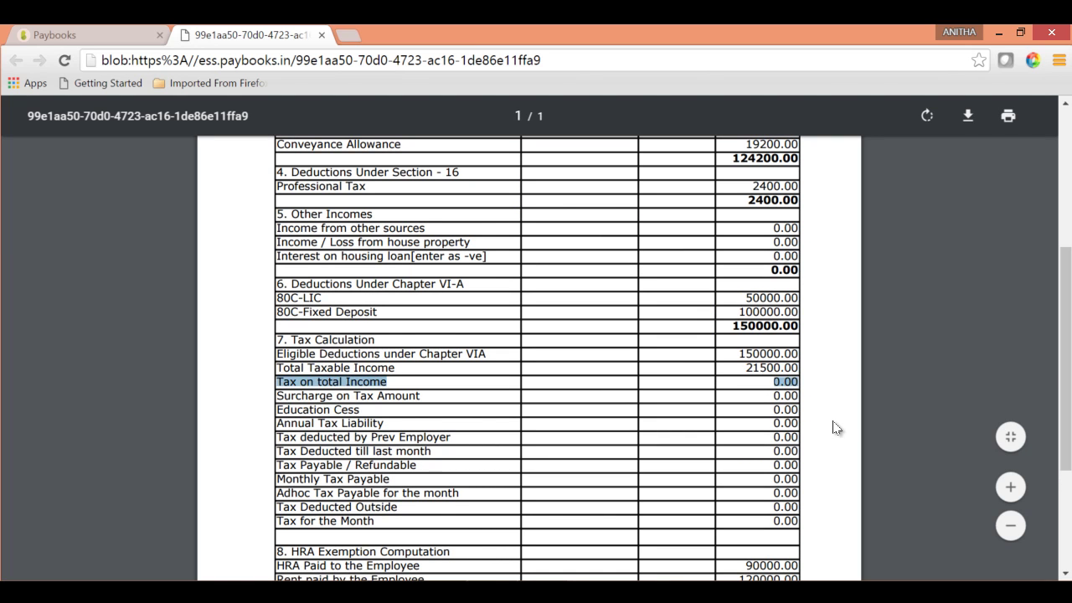
{"action": "scroll", "coordinate": [984, 535], "scroll_direction": "down", "scroll_amount": 1}
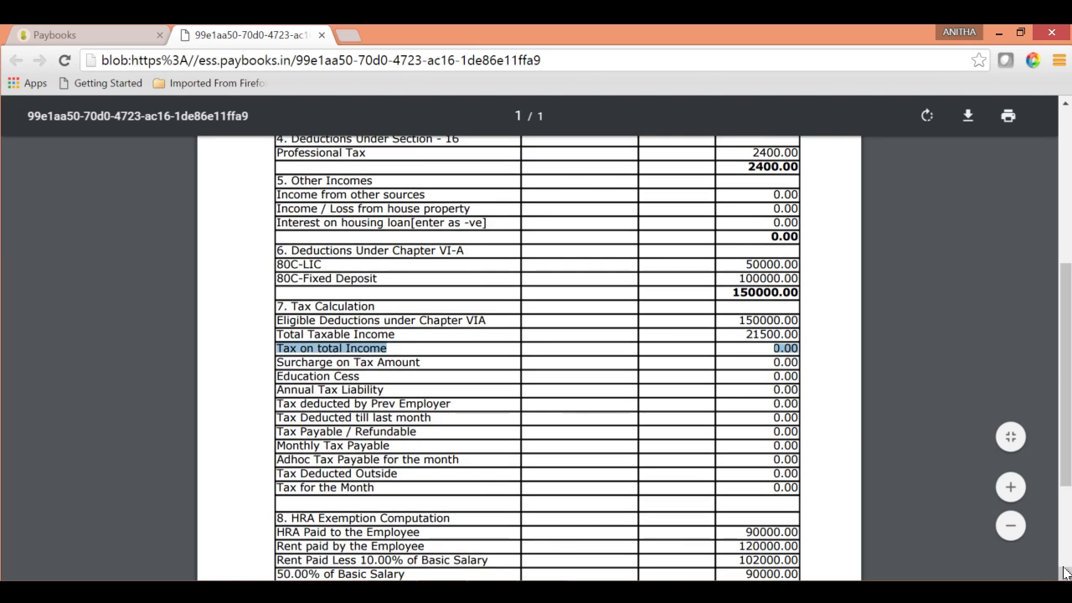
{"action": "left_click", "coordinate": [754, 494]}
{"action": "triple_click", "coordinate": [762, 479]}
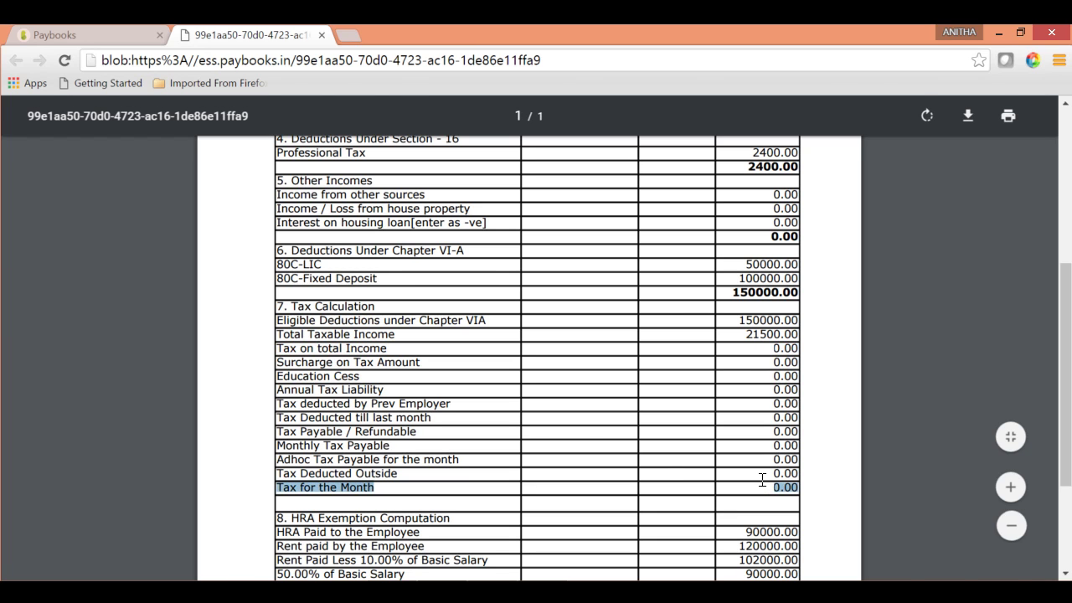
{"action": "scroll", "coordinate": [758, 469], "scroll_direction": "down", "scroll_amount": 4}
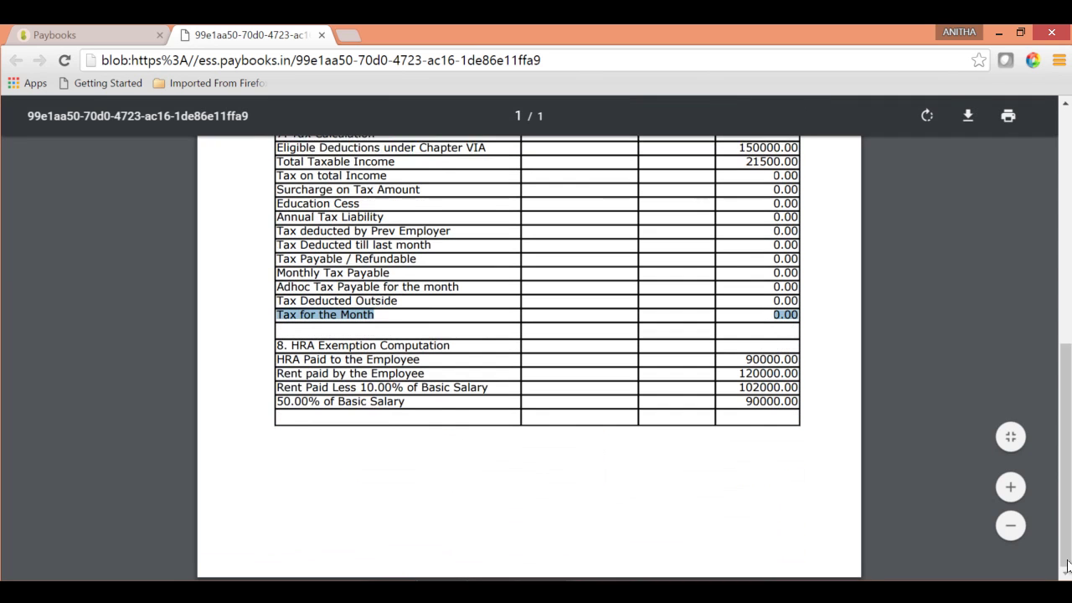
{"action": "left_click", "coordinate": [670, 374]}
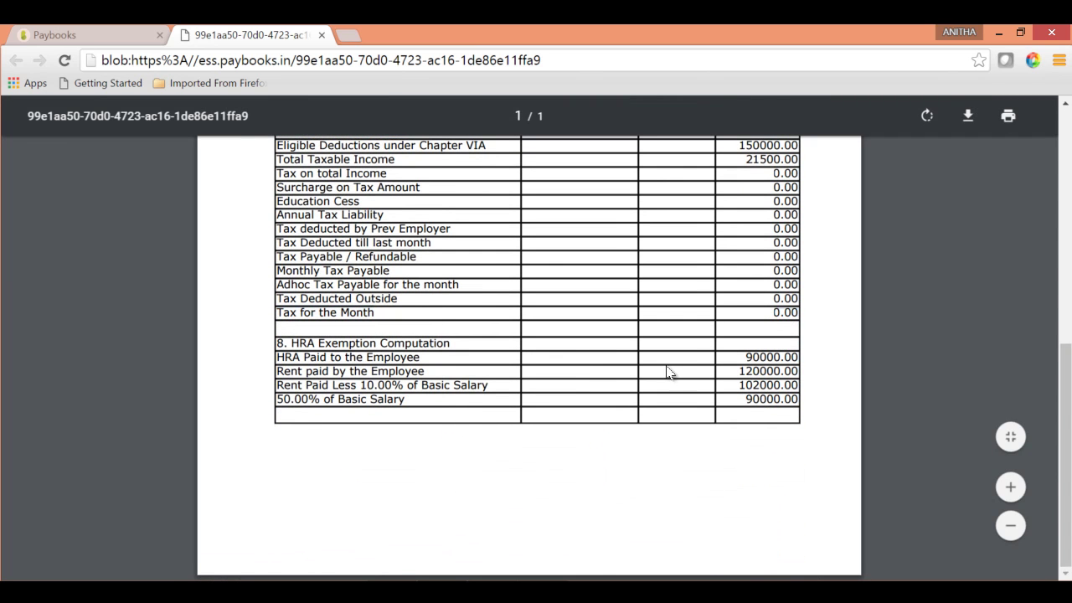
- Check rent paid 120000.00, rent value 102000.00 and HRA exemption 90000.00, then return to Paybooks
{"action": "double_click", "coordinate": [760, 367]}
{"action": "left_click", "coordinate": [759, 371]}
{"action": "double_click", "coordinate": [759, 385]}
{"action": "left_click", "coordinate": [1067, 288]}
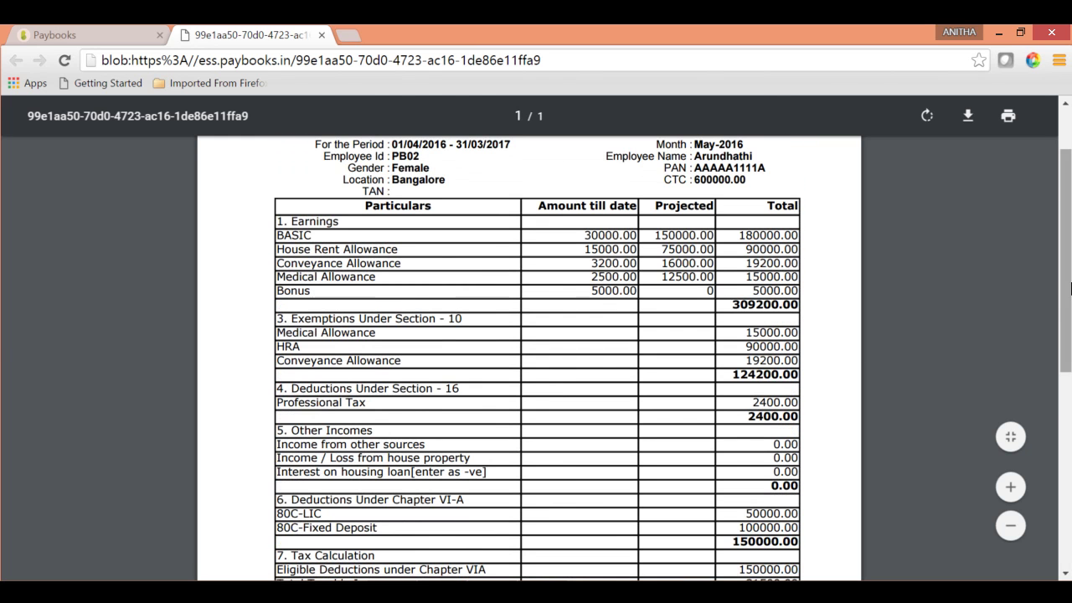
{"action": "double_click", "coordinate": [743, 344]}
{"action": "left_click", "coordinate": [48, 34]}
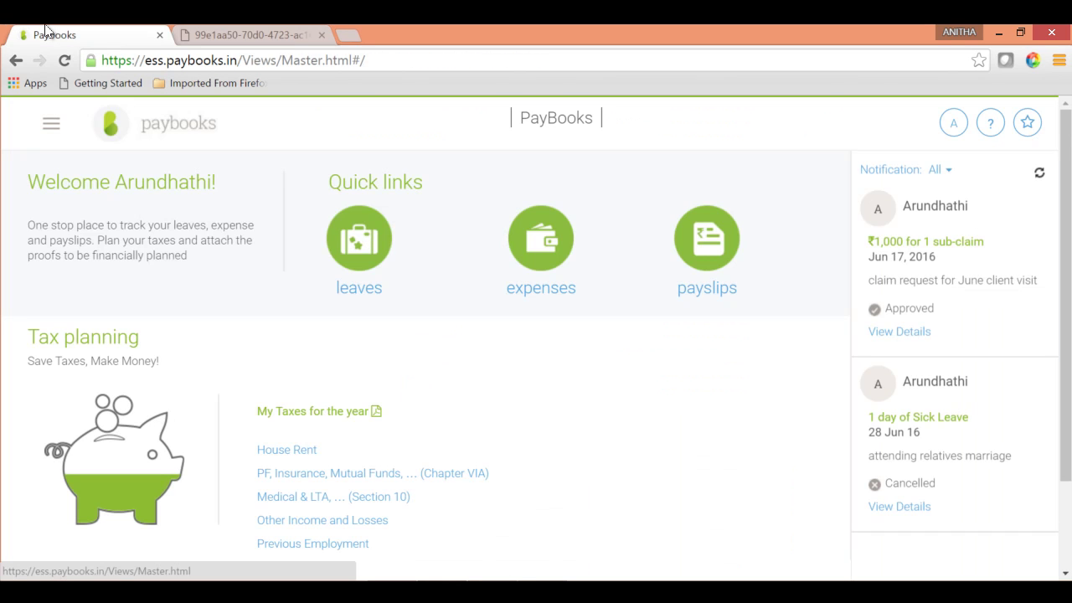
- Go to the Reports page and download the Income Tax working PDF
{"action": "left_click", "coordinate": [51, 123]}
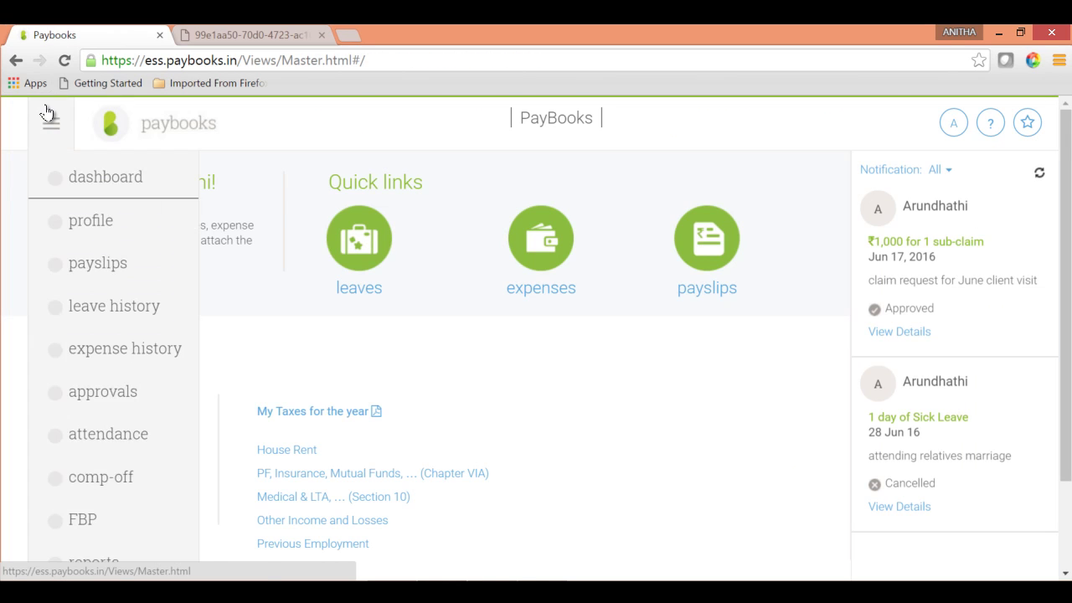
{"action": "left_click", "coordinate": [105, 561]}
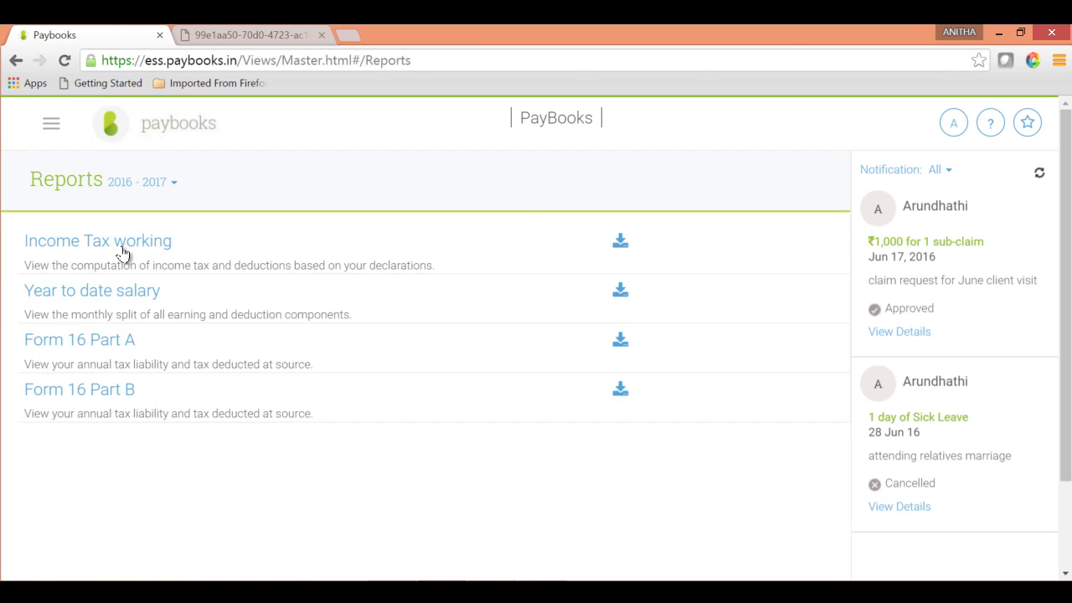
{"action": "left_click", "coordinate": [620, 241]}
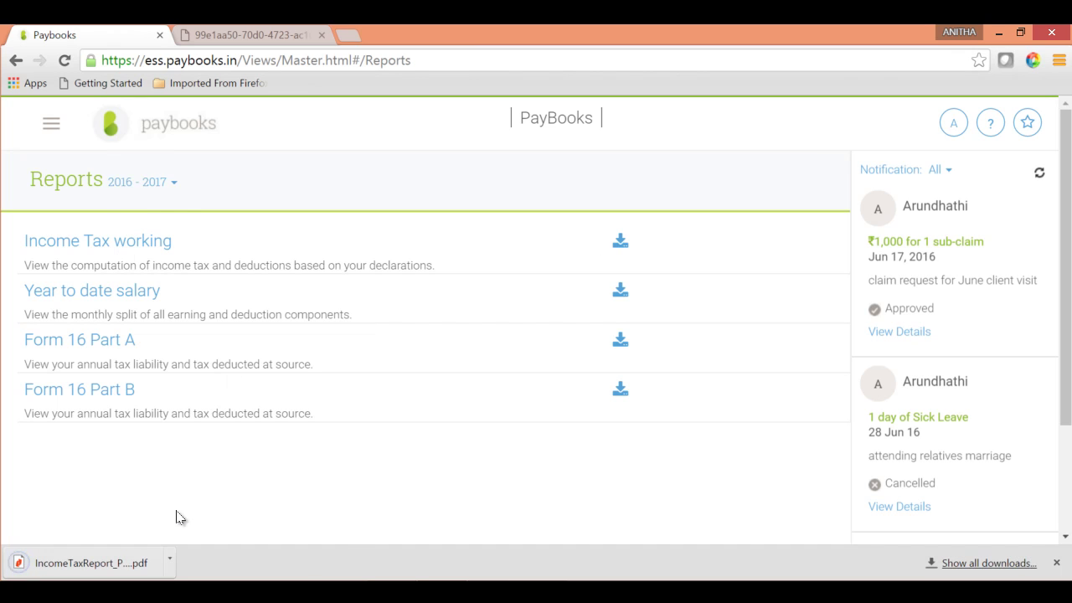
- Keep the financial year at 2016 - 2017 and open the Year to date salary report
{"action": "left_click", "coordinate": [165, 187]}
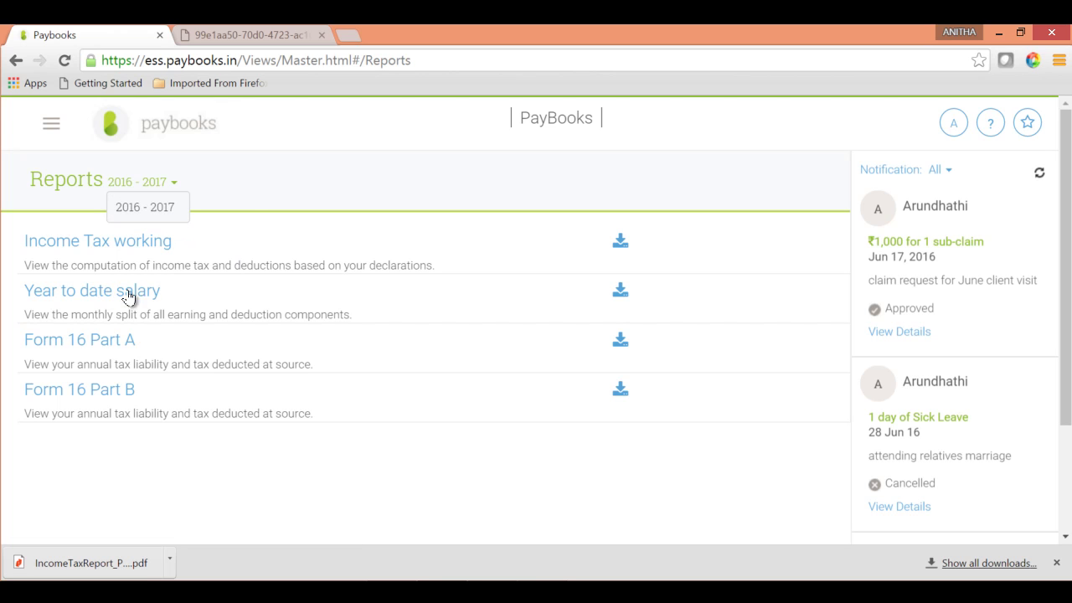
{"action": "left_click", "coordinate": [245, 199]}
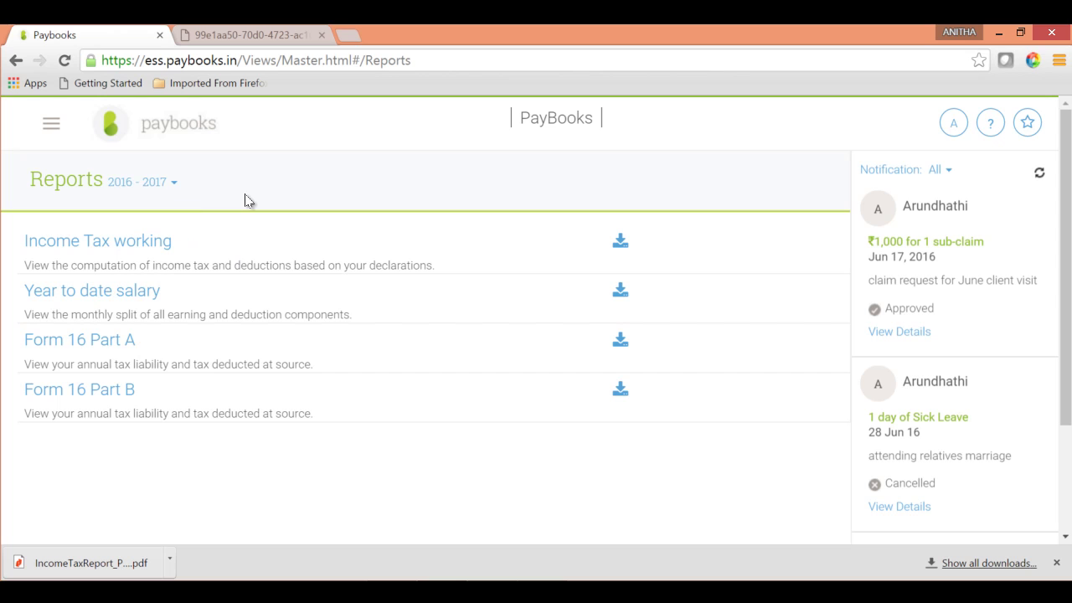
{"action": "left_click", "coordinate": [134, 289]}
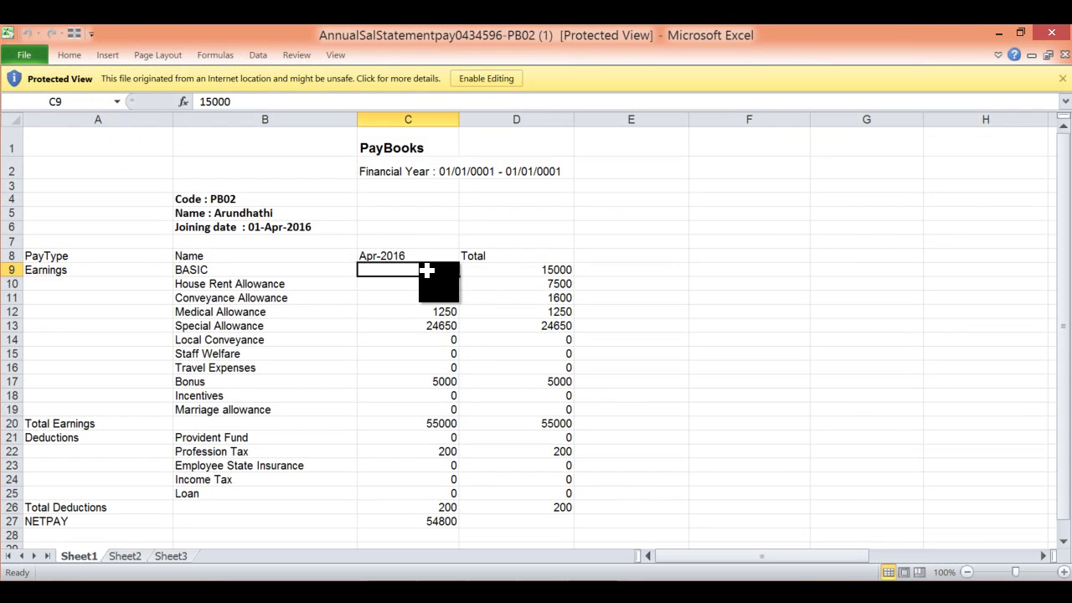
- Enable editing on the Year to date salary workbook and select the Apr-2016 column cells C7–C9
{"action": "left_click", "coordinate": [472, 269]}
{"action": "left_click", "coordinate": [415, 269]}
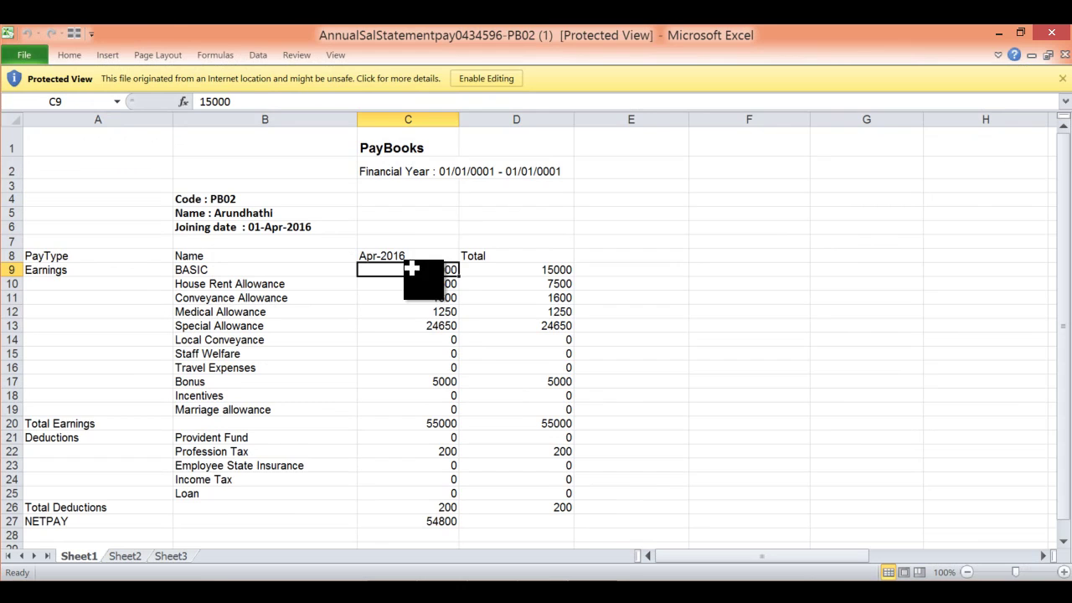
{"action": "left_click", "coordinate": [501, 78]}
{"action": "left_click", "coordinate": [414, 287]}
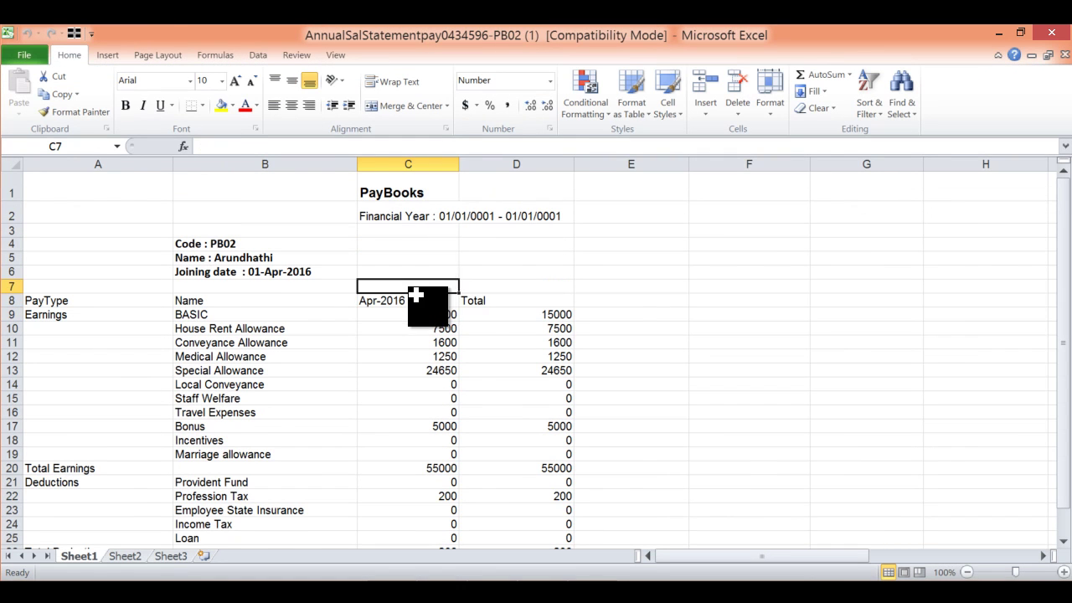
{"action": "left_click", "coordinate": [416, 297]}
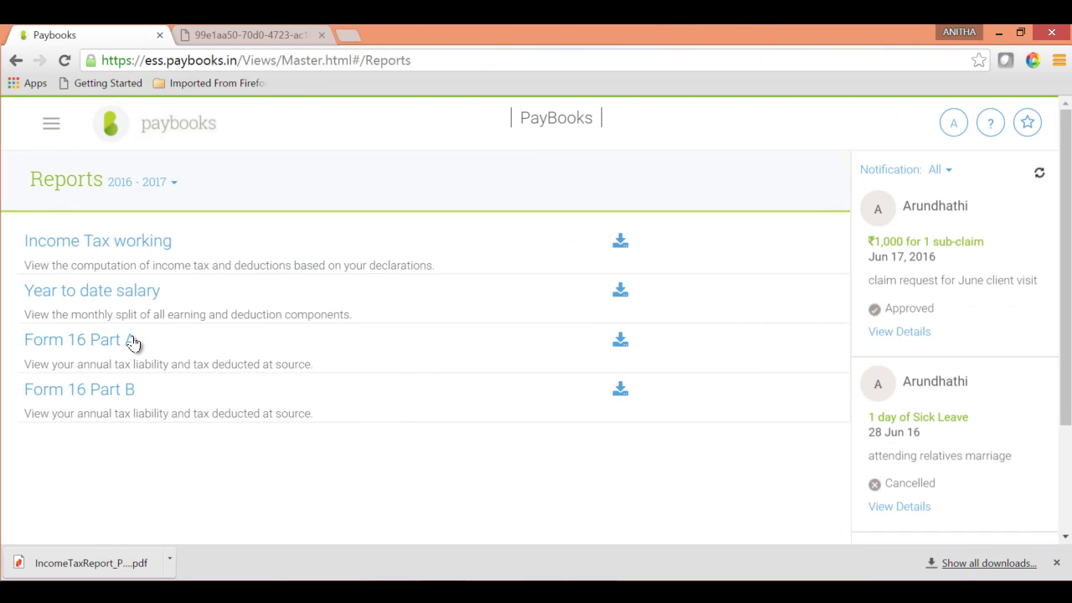
- Request the Form 16 Part B report, which is not generated for 2016 - 2017
{"action": "left_click", "coordinate": [114, 388]}
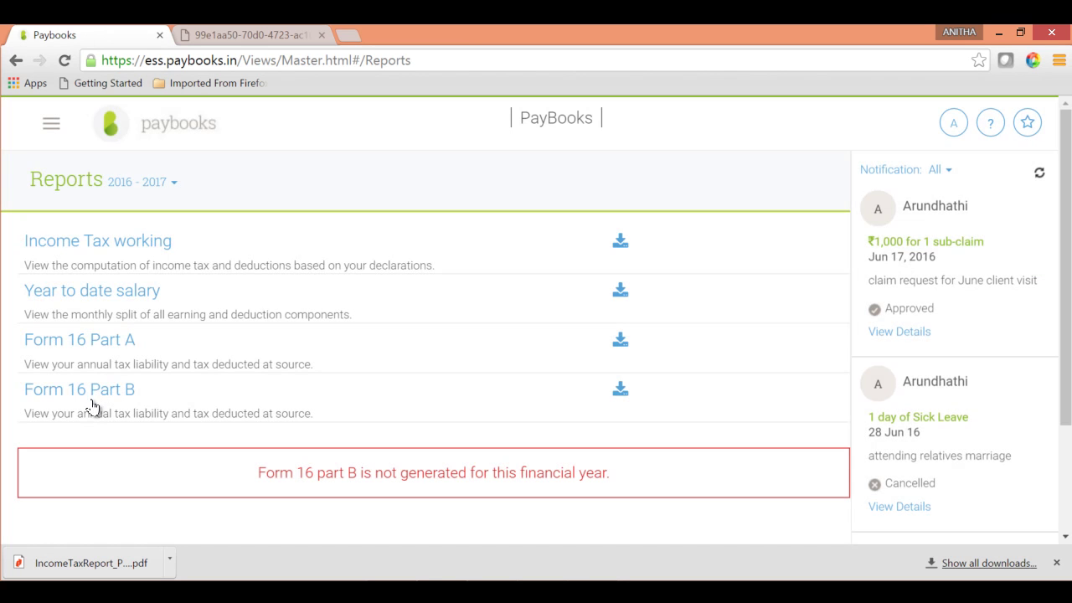